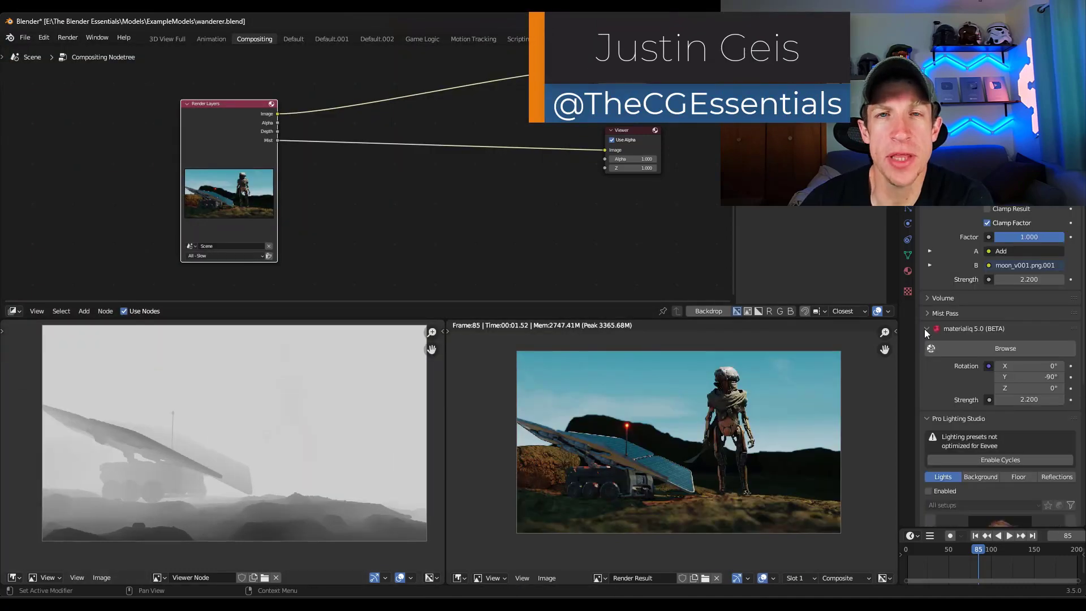
Enable the Mist pass and add an Add-mode Mix node fed by Image and Mist.
click(925, 329)
click(927, 313)
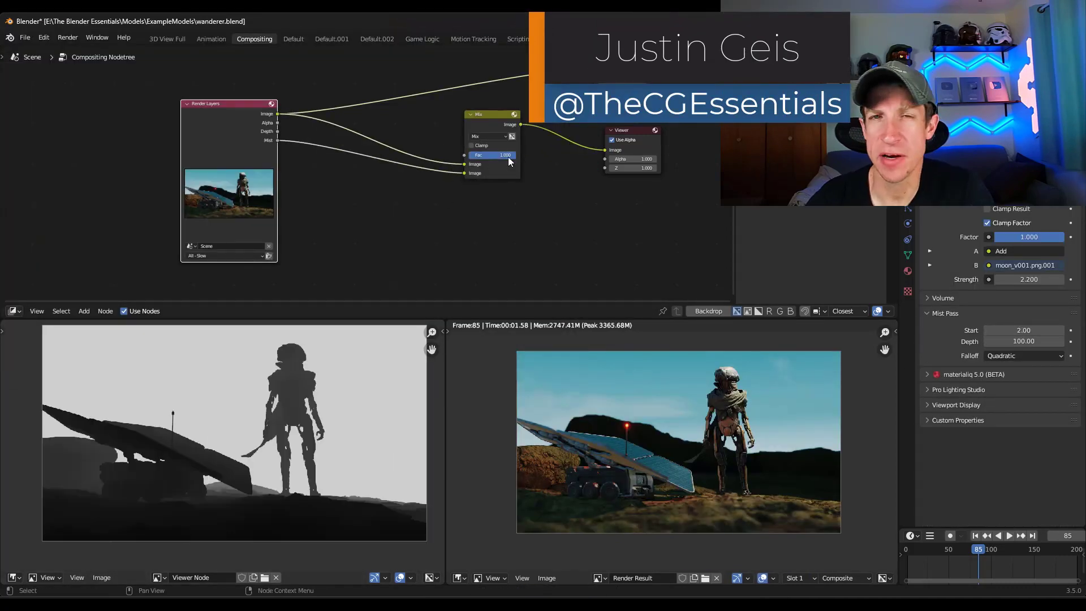
key(F12)
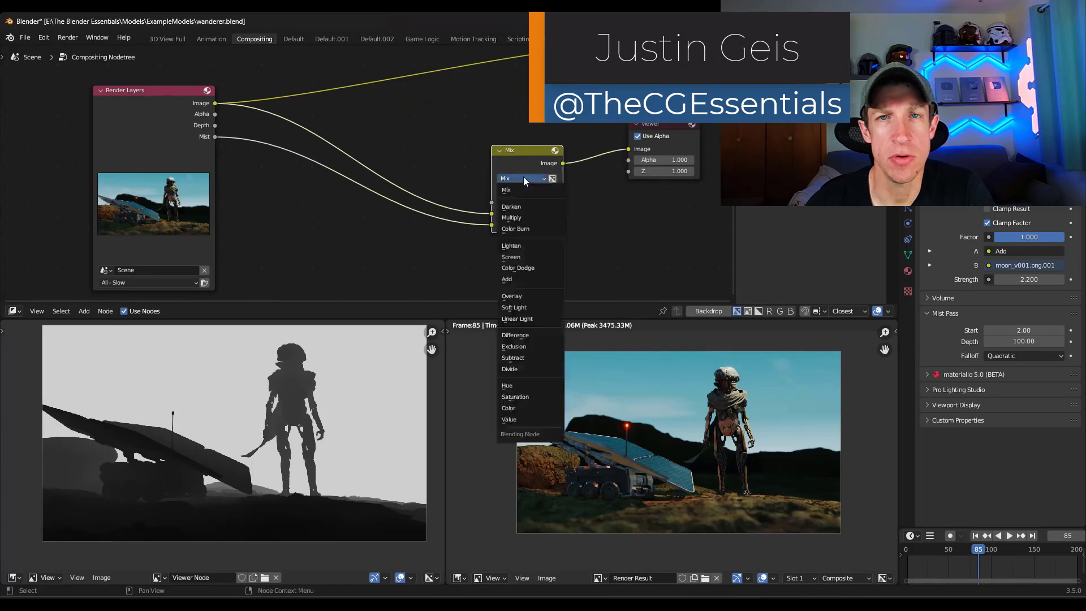
click(519, 264)
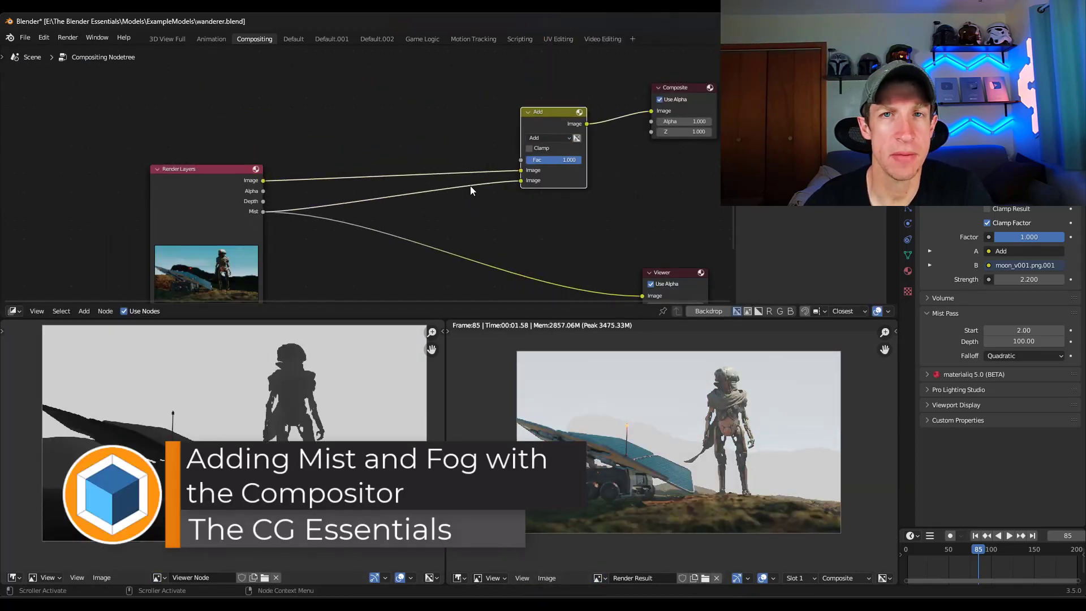
Insert a ColorRamp on the Mist link and move its white stop to 0.477.
drag(263, 212, 331, 218)
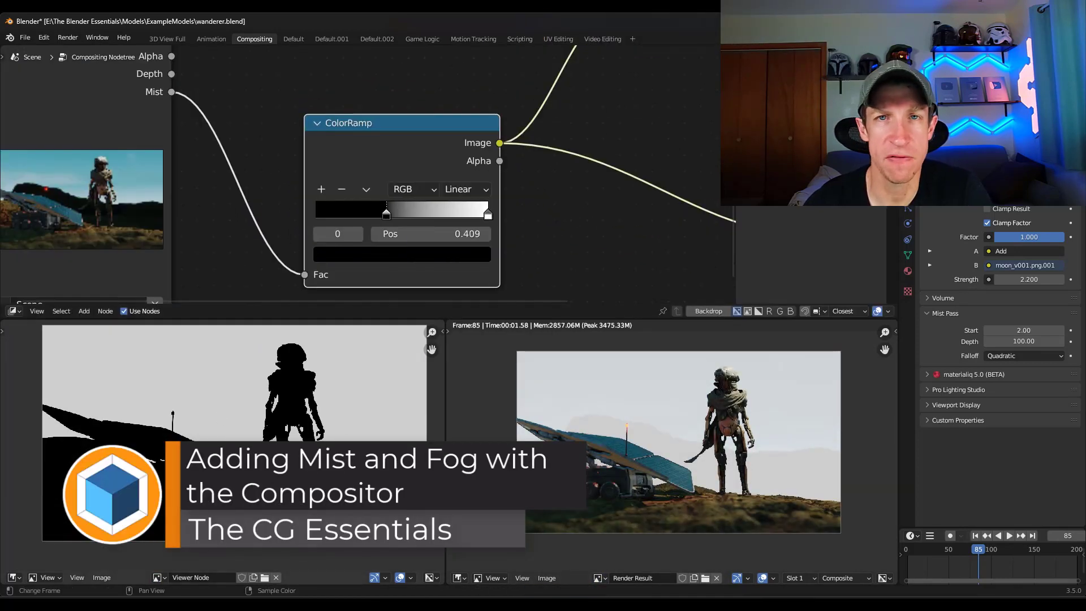
drag(464, 214, 394, 225)
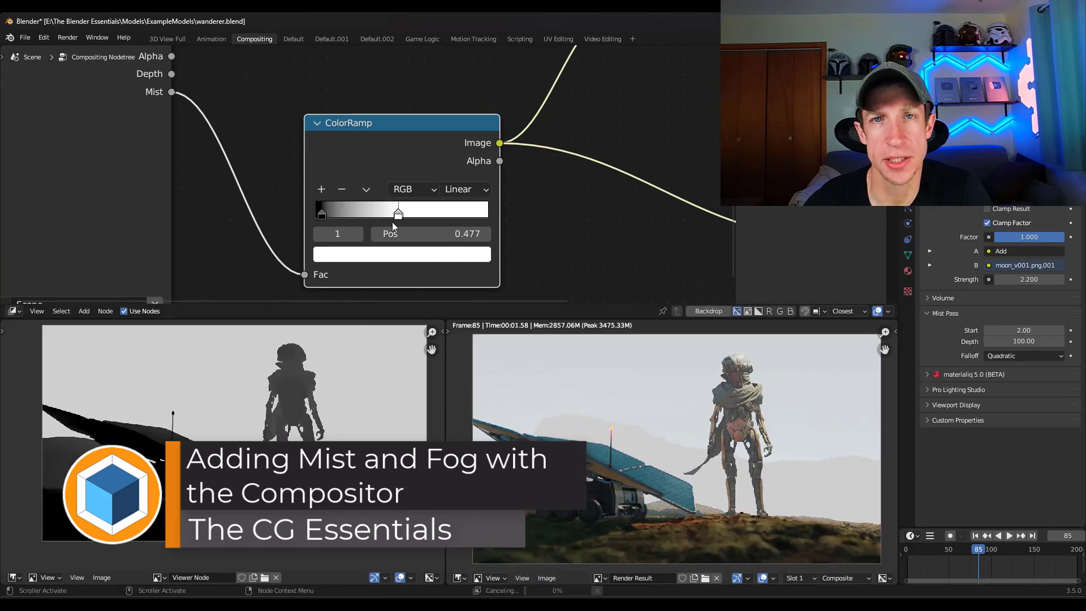
click(399, 254)
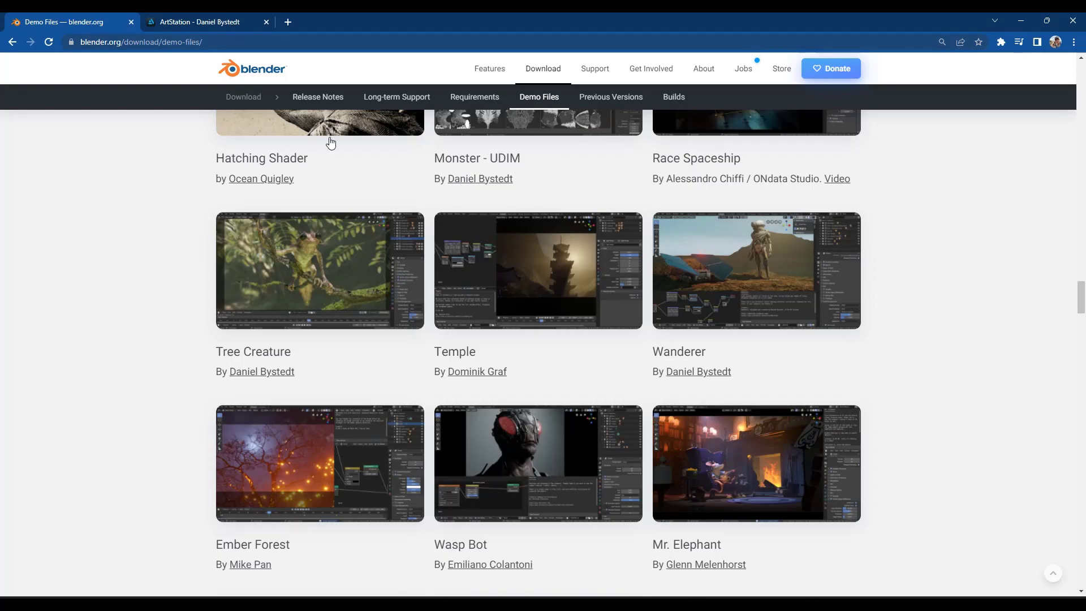
Switch to the artist's ArtStation portfolio tab, then minimize Chrome to return to Blender.
key(ctrl+Tab)
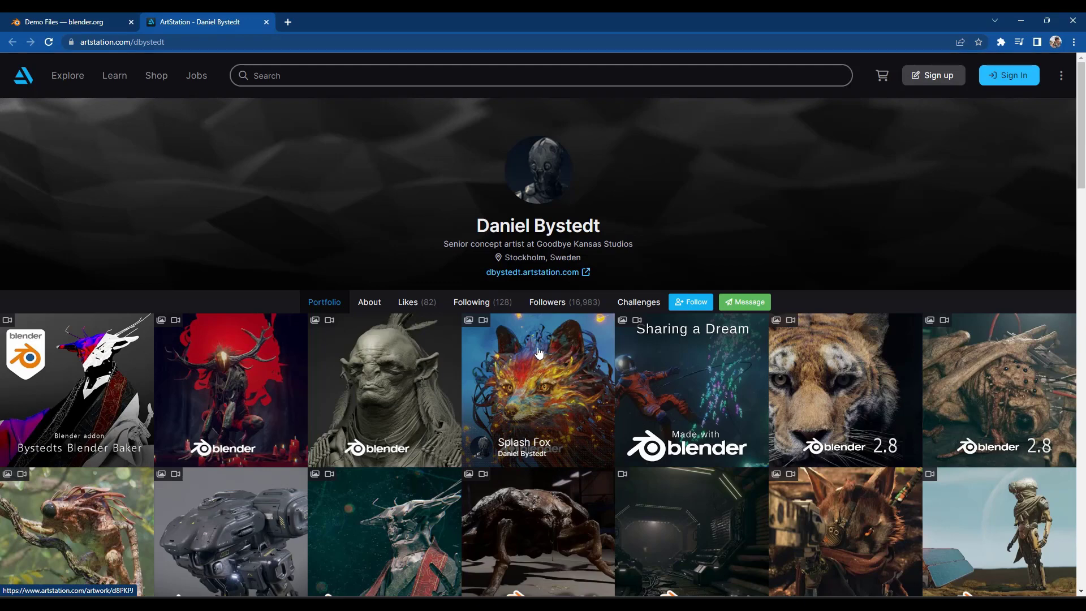
click(1020, 21)
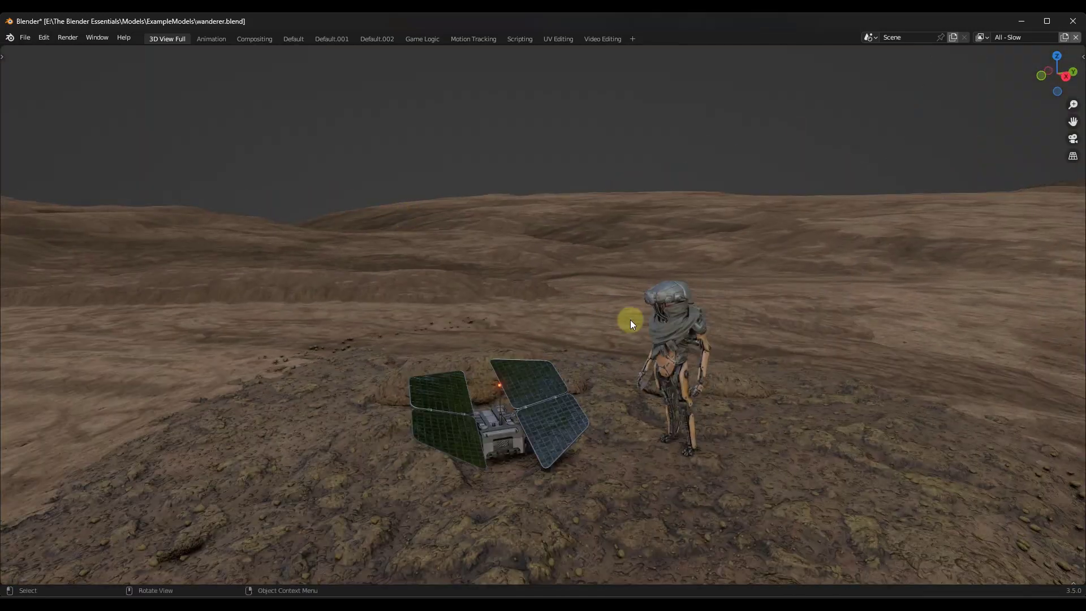
Switch to Compositing, deselect the robot, view through the camera, and scrub to frame 85.
click(257, 39)
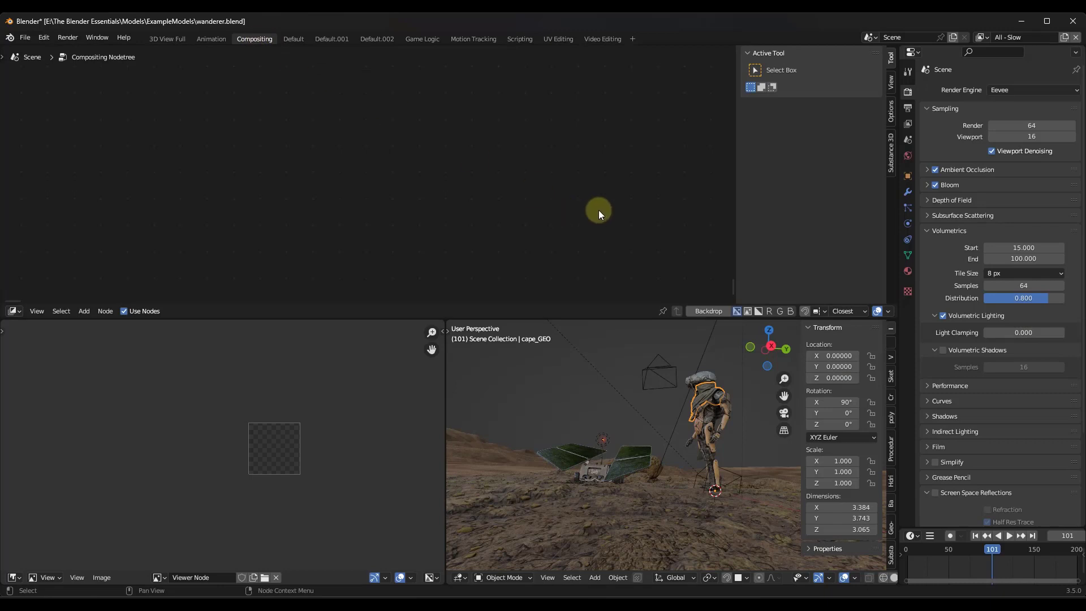
click(579, 387)
key(KP_0)
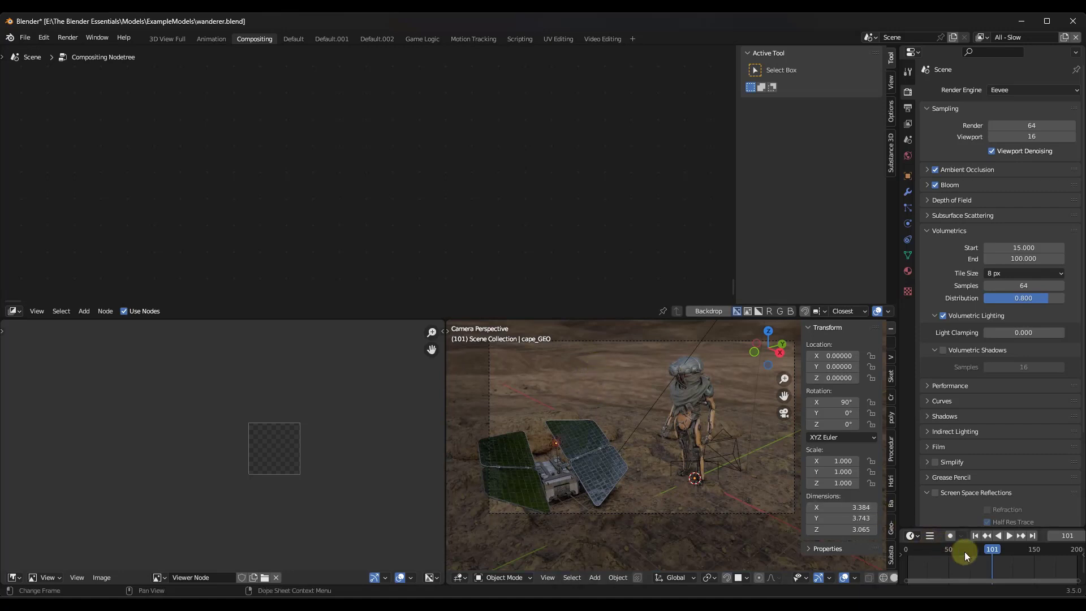
click(1009, 535)
drag(1002, 552, 978, 565)
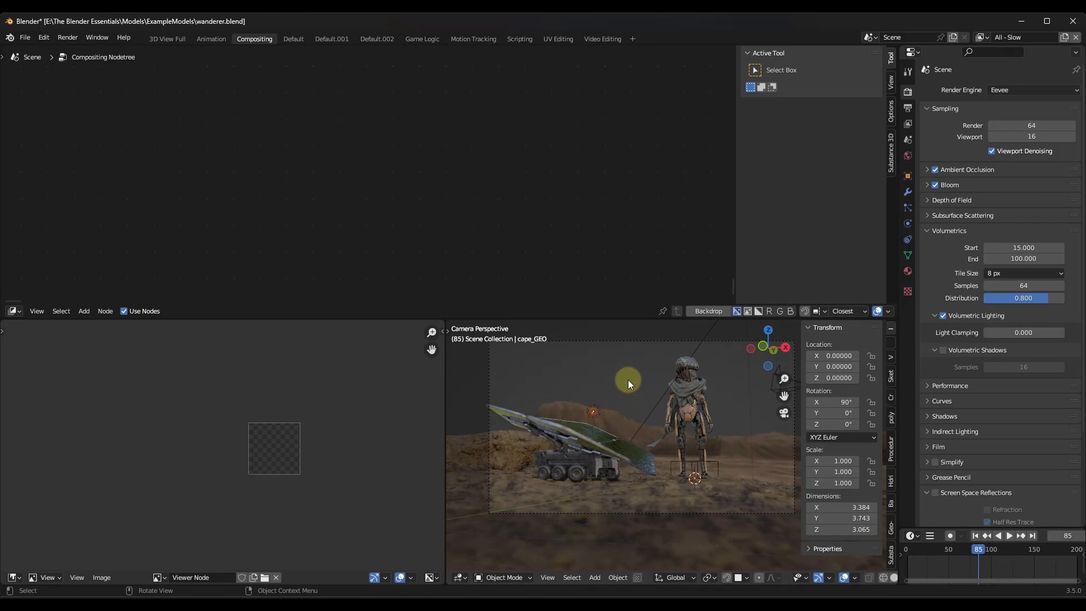
Set viewport shading to Rendered and leave Volumetric Lighting unchecked in Render Properties.
key(z)
click(628, 314)
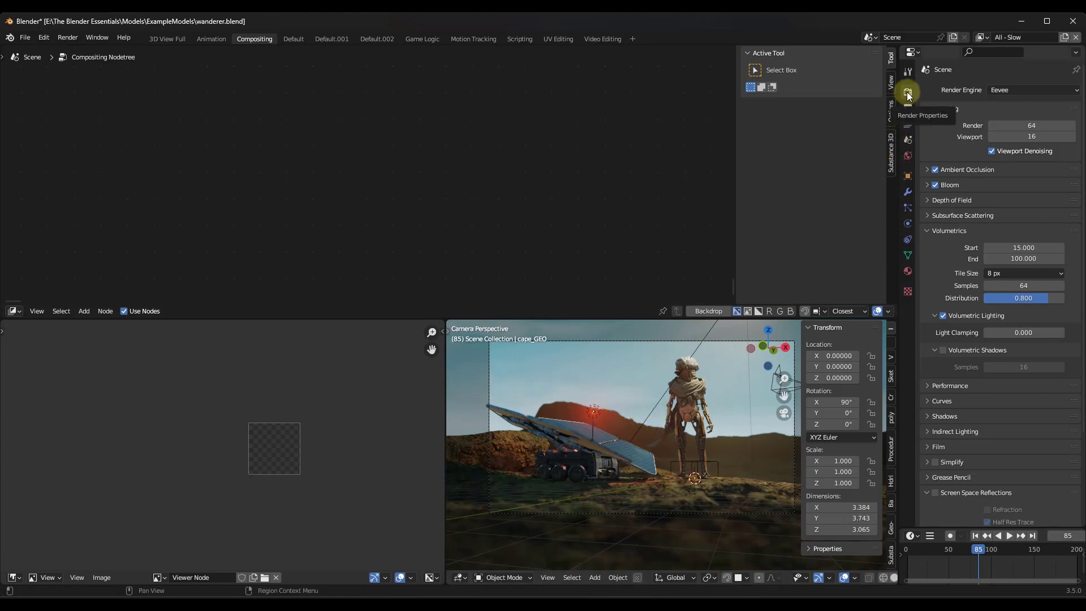
click(942, 316)
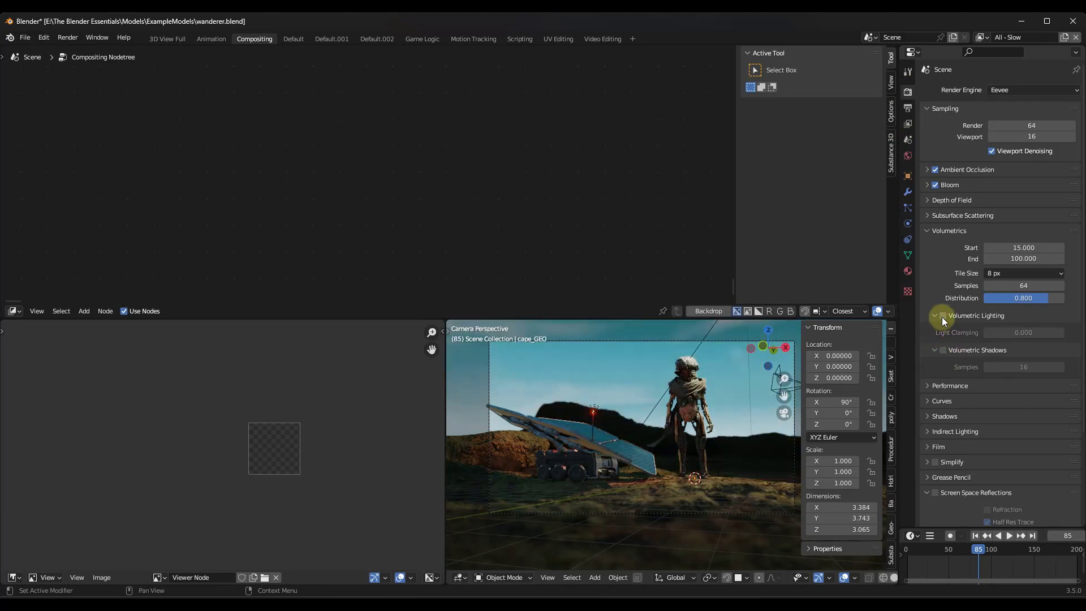
click(942, 317)
click(942, 316)
click(942, 317)
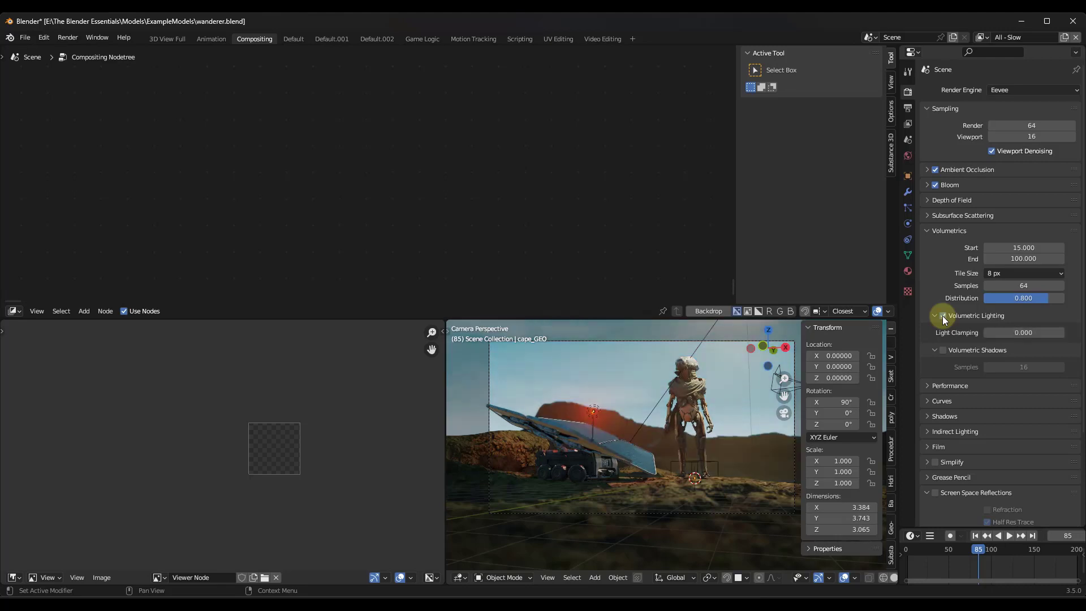
click(942, 315)
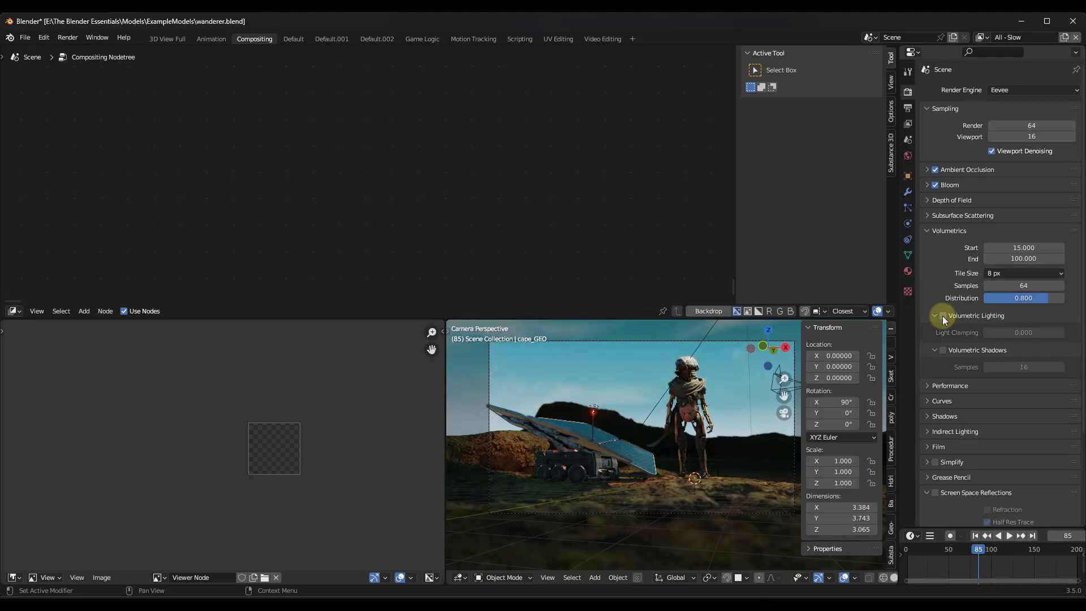
click(942, 316)
click(942, 315)
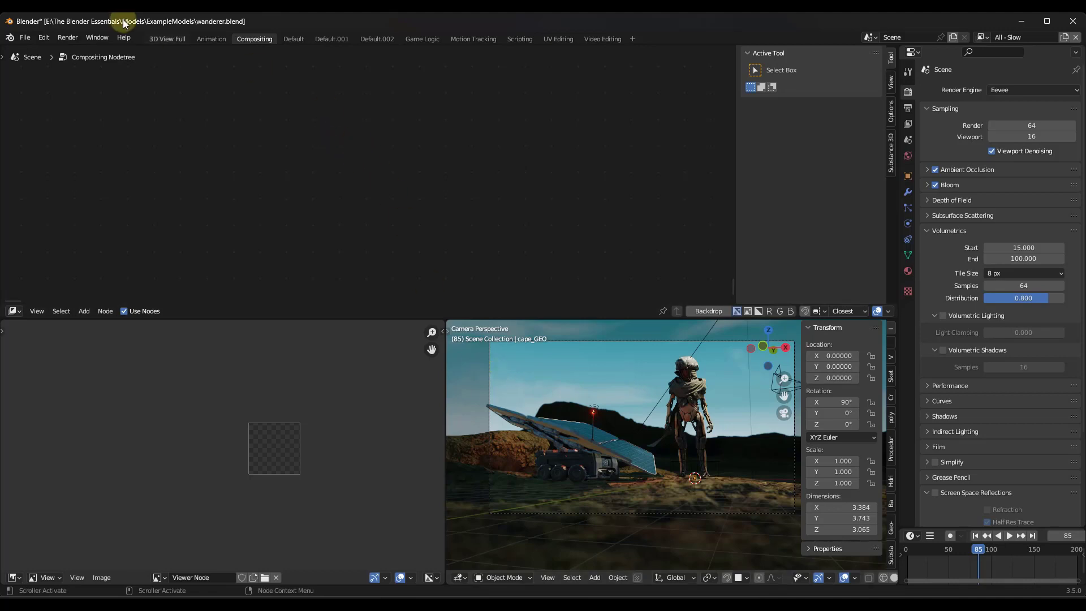
Render the current frame, then add and position a Composite output node.
click(68, 37)
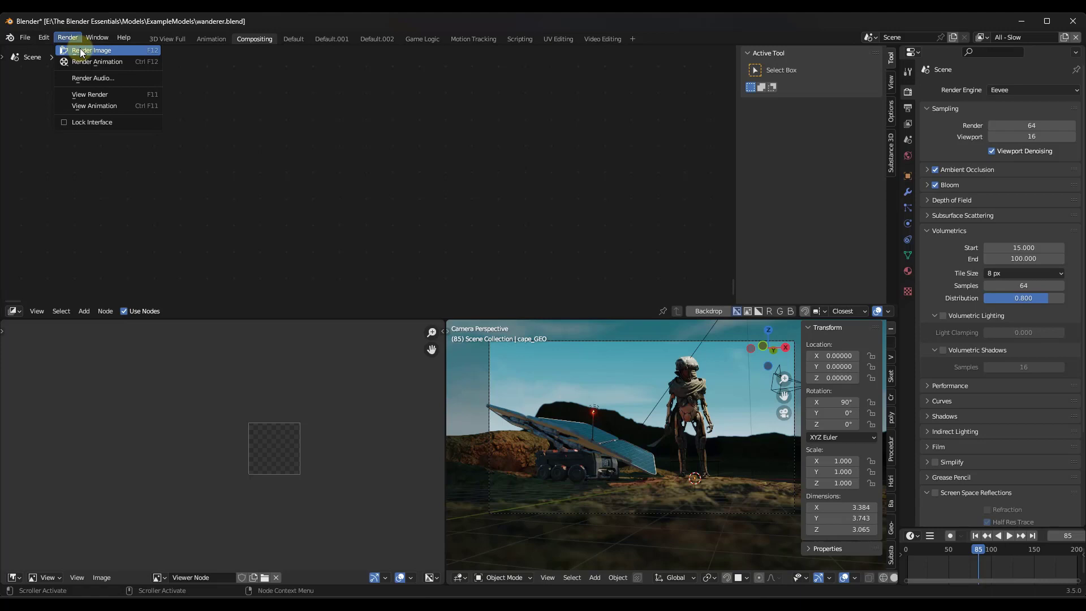
click(77, 50)
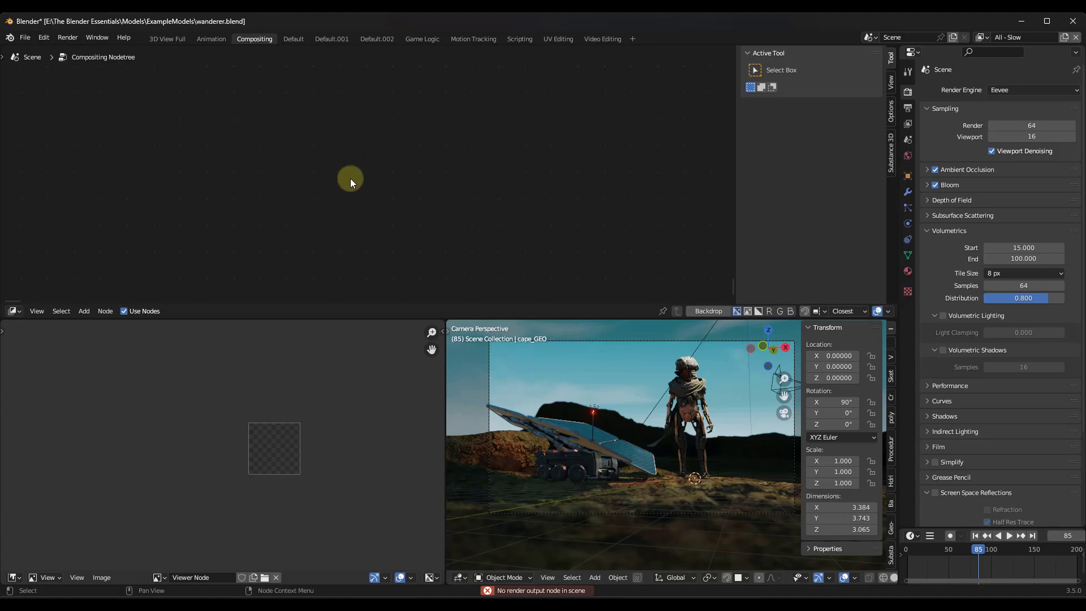
key(shift+a)
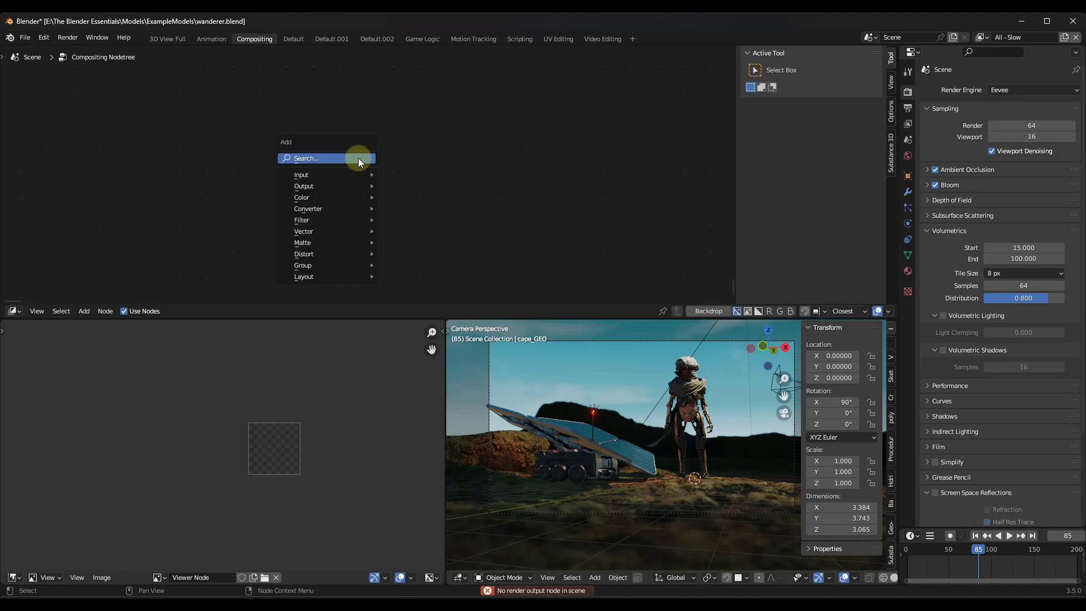
mouse_move(333, 183)
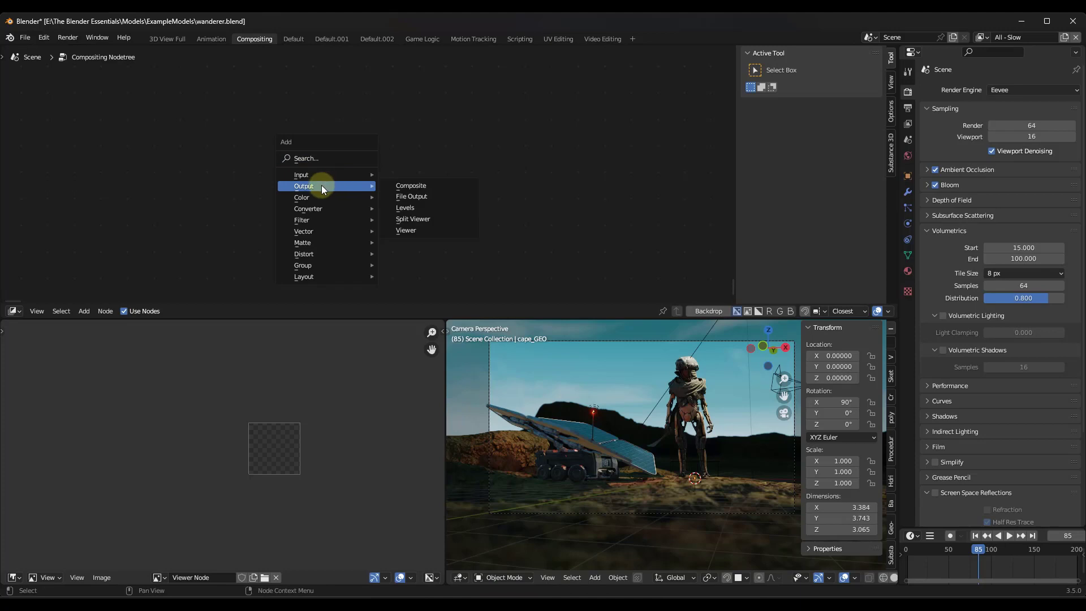
click(419, 185)
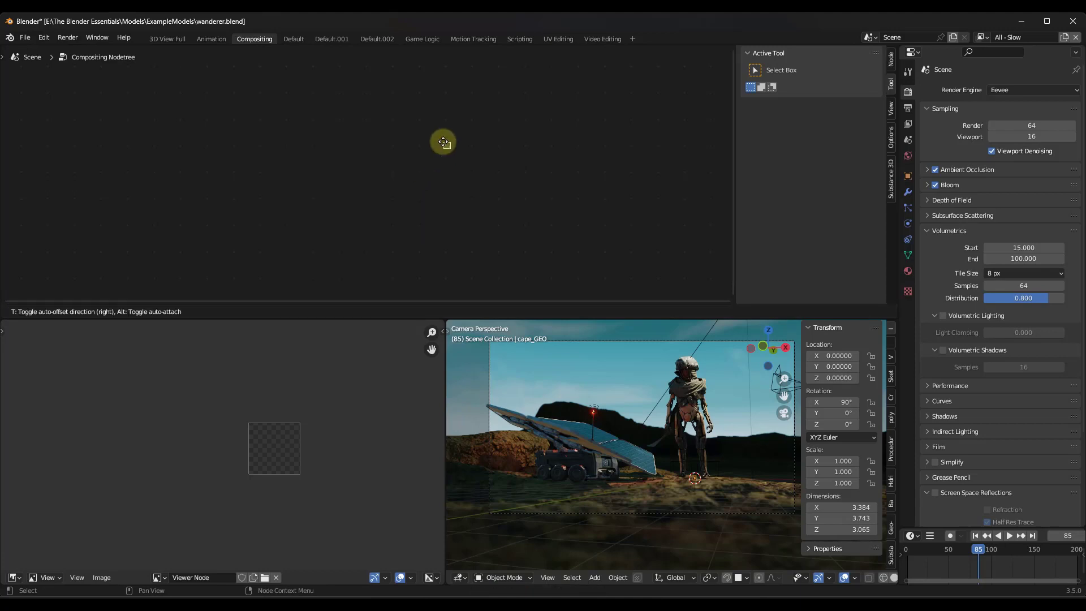
click(412, 145)
key(Home)
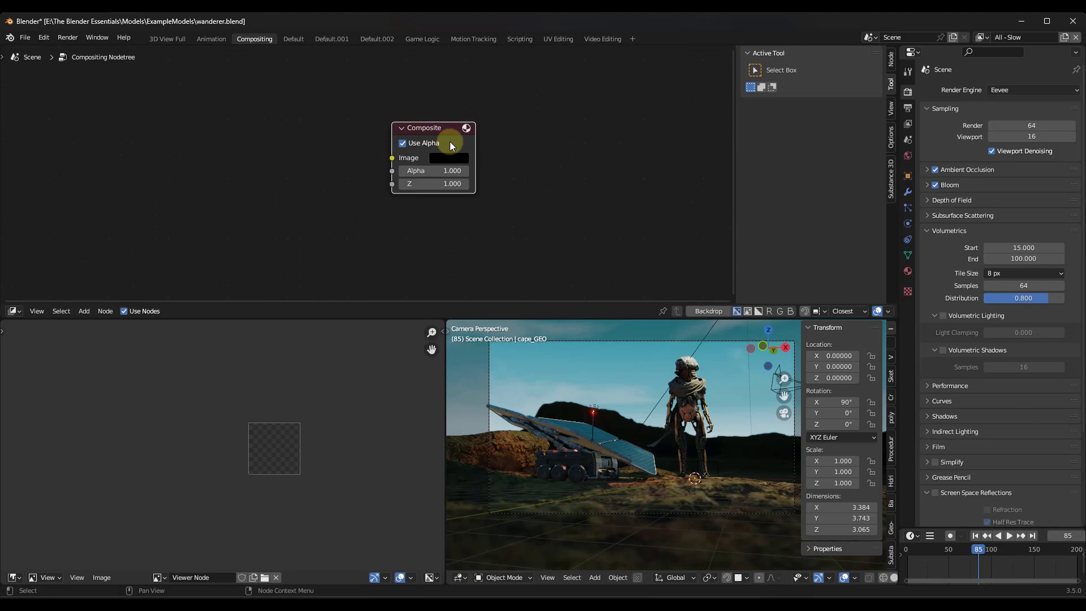
click(417, 146)
click(419, 143)
key(g)
click(511, 117)
scroll(468, 115, down, 2)
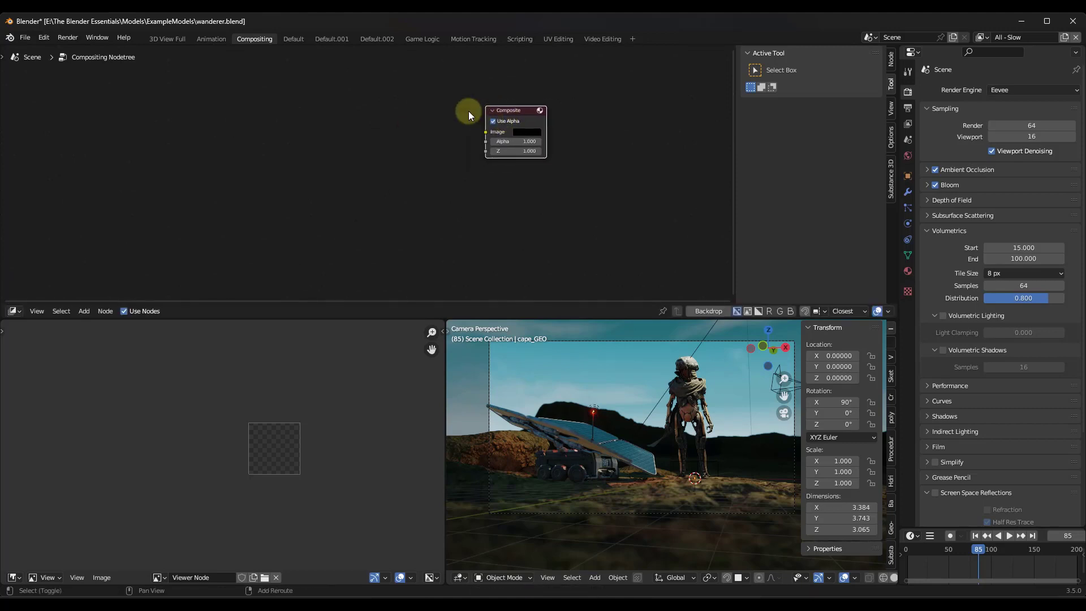
Add a Render Layers node, wire its Image into Composite, and render frame 85.
key(shift+a)
mouse_move(439, 97)
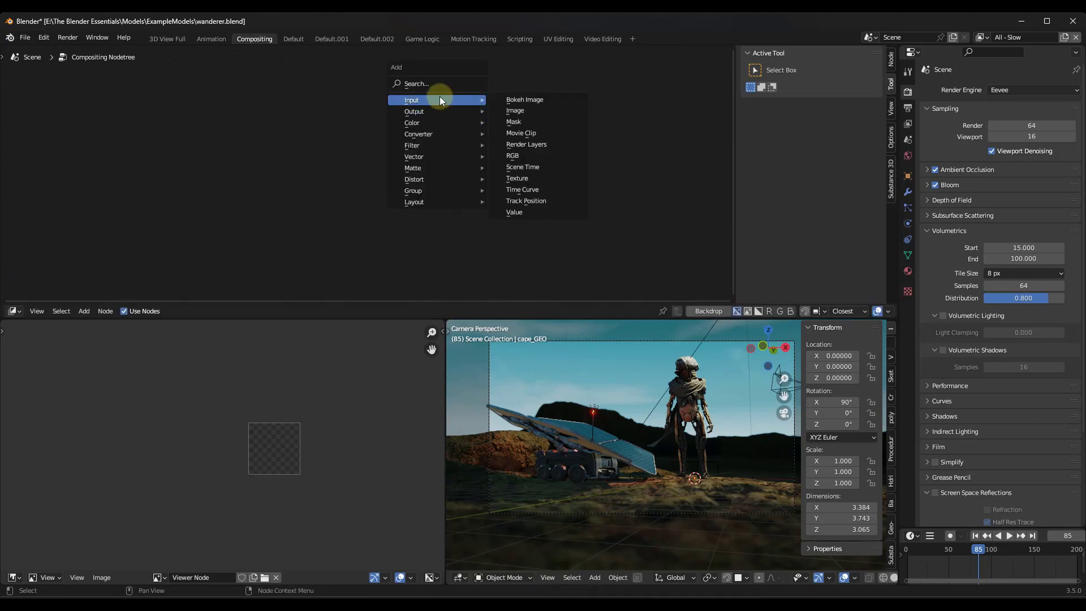
click(536, 146)
click(195, 99)
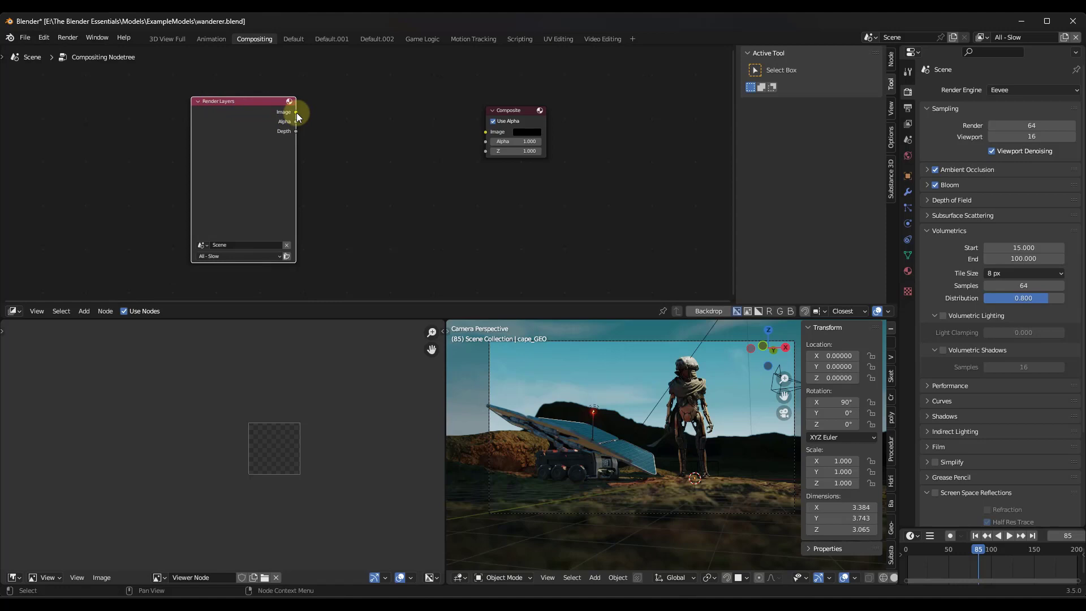
drag(296, 112, 485, 132)
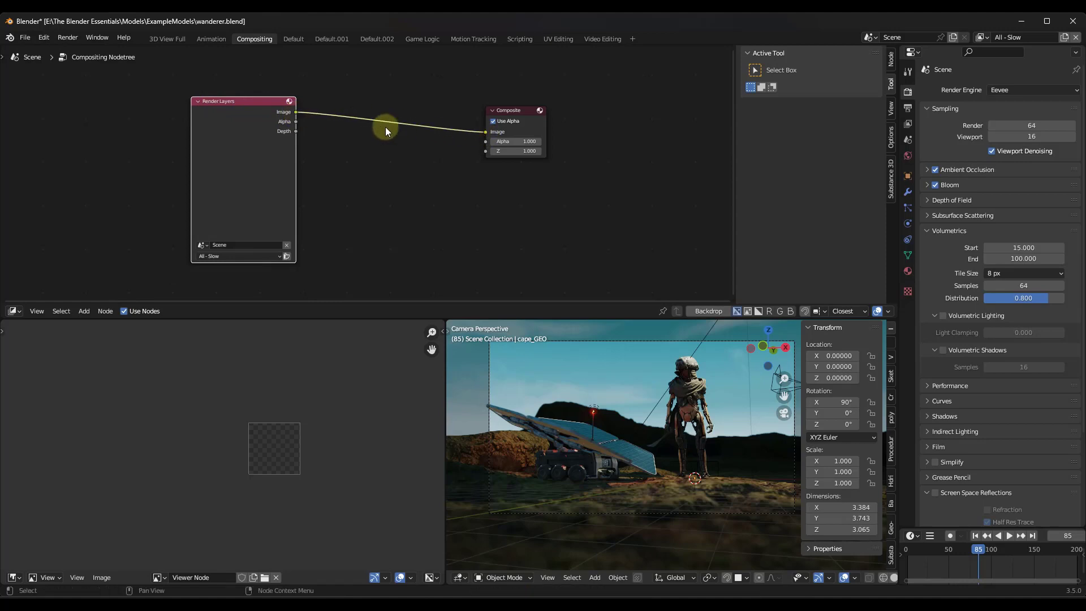
click(67, 38)
click(85, 51)
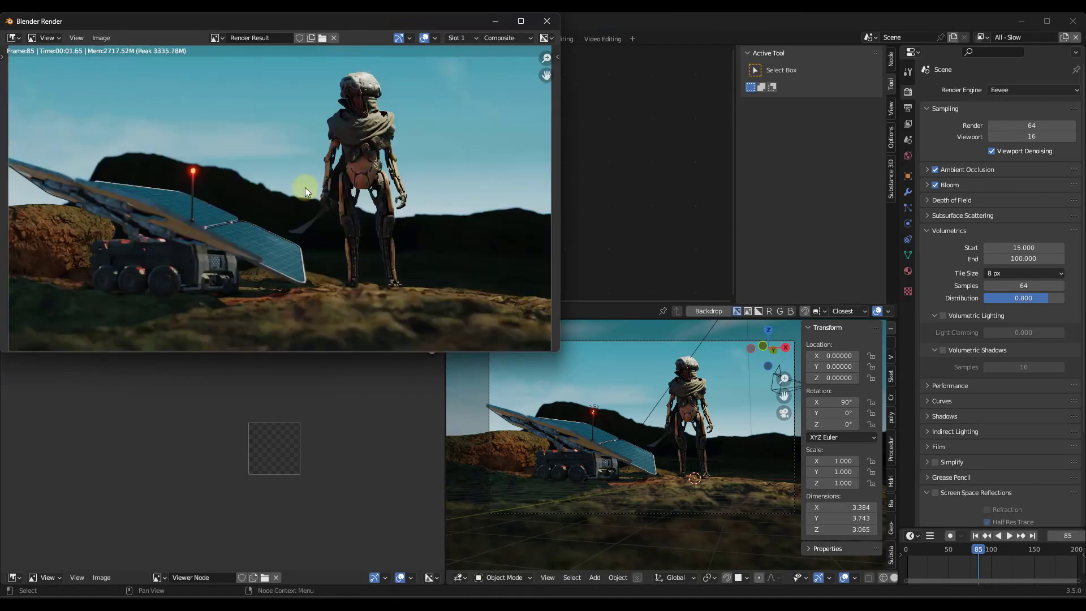
click(545, 21)
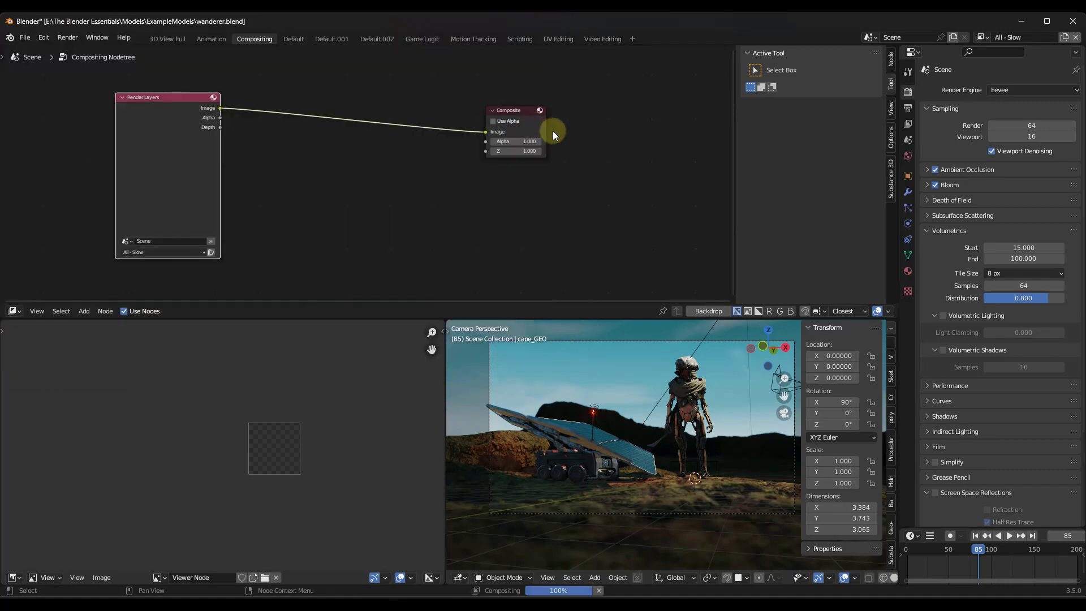
Nudge the Composite node right and change the viewport area into an Image Editor.
drag(517, 111, 597, 109)
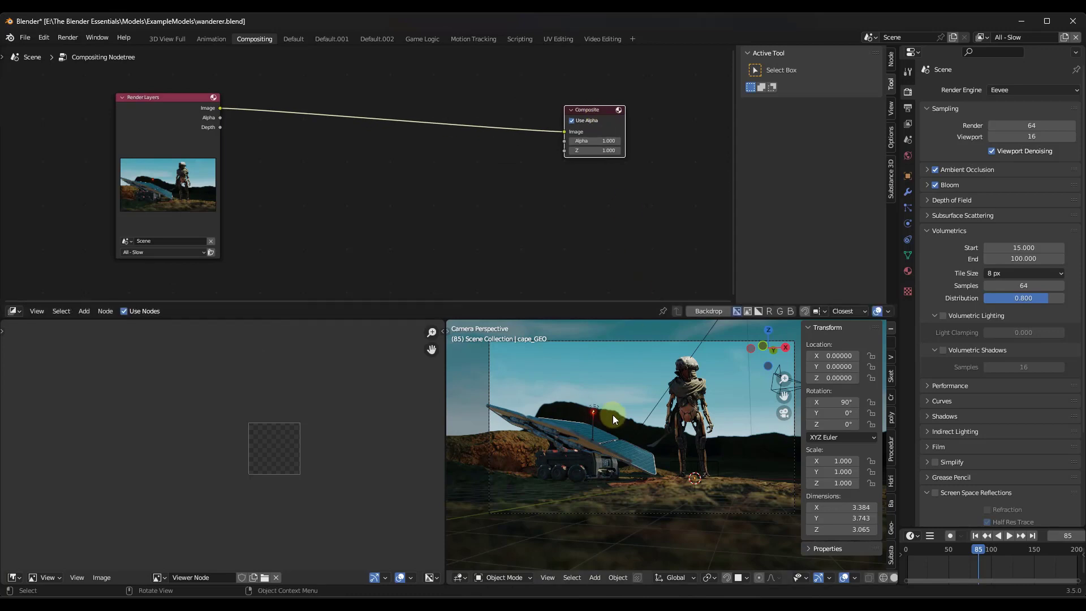
click(460, 577)
click(496, 477)
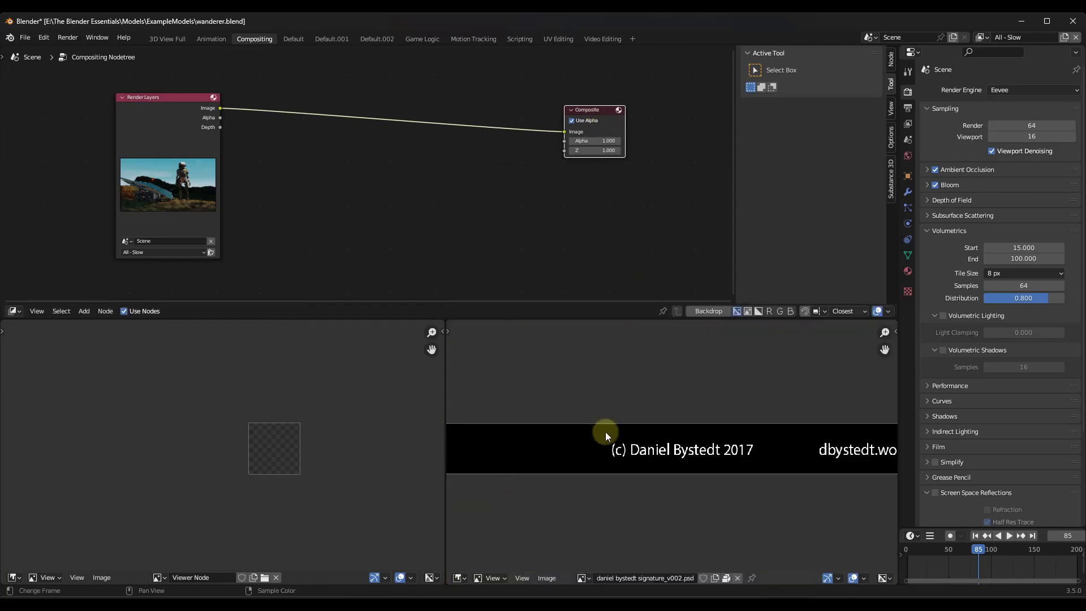
Display the Render Result image and frame the finished Wanderer render.
click(582, 578)
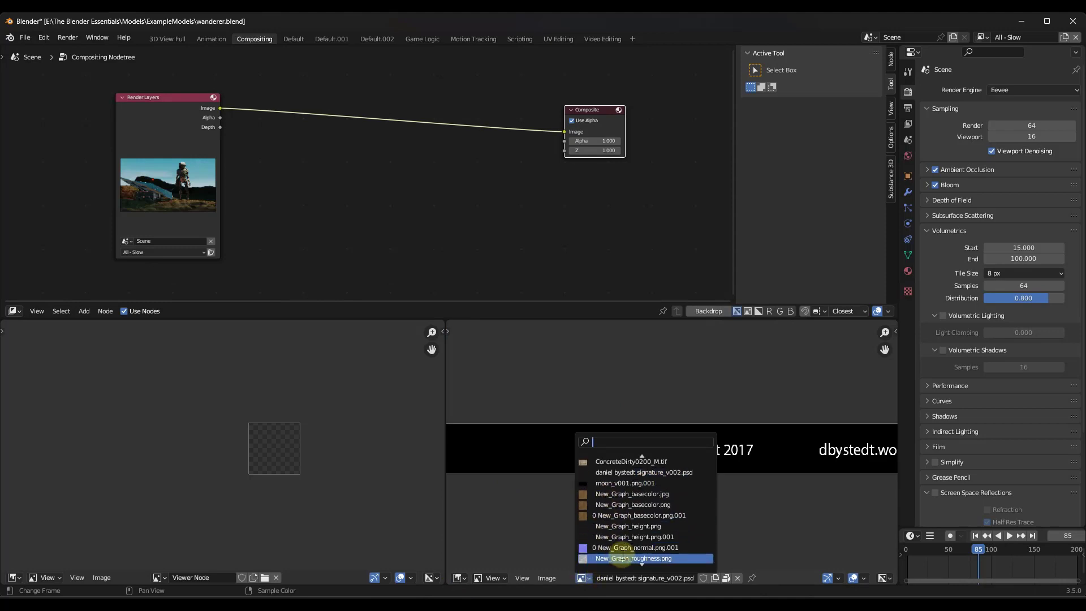
scroll(622, 557, down, 15)
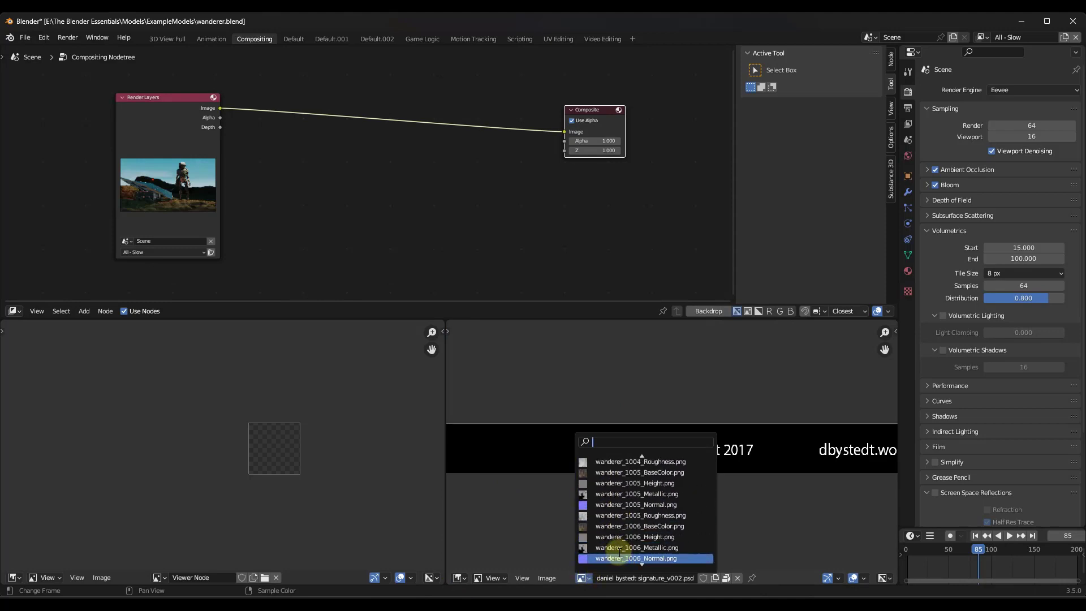
text(re)
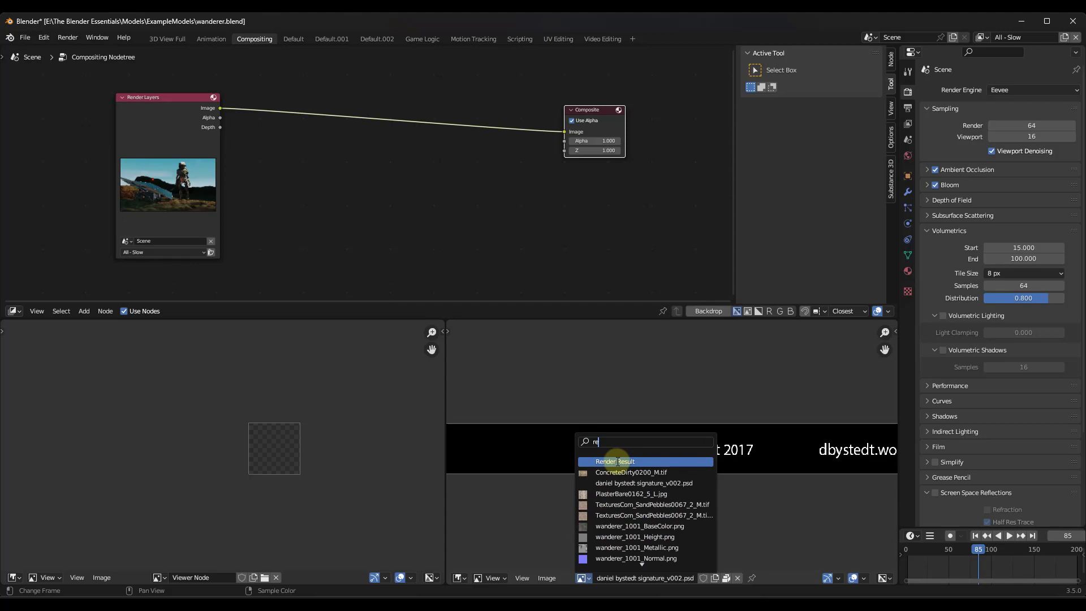
click(617, 461)
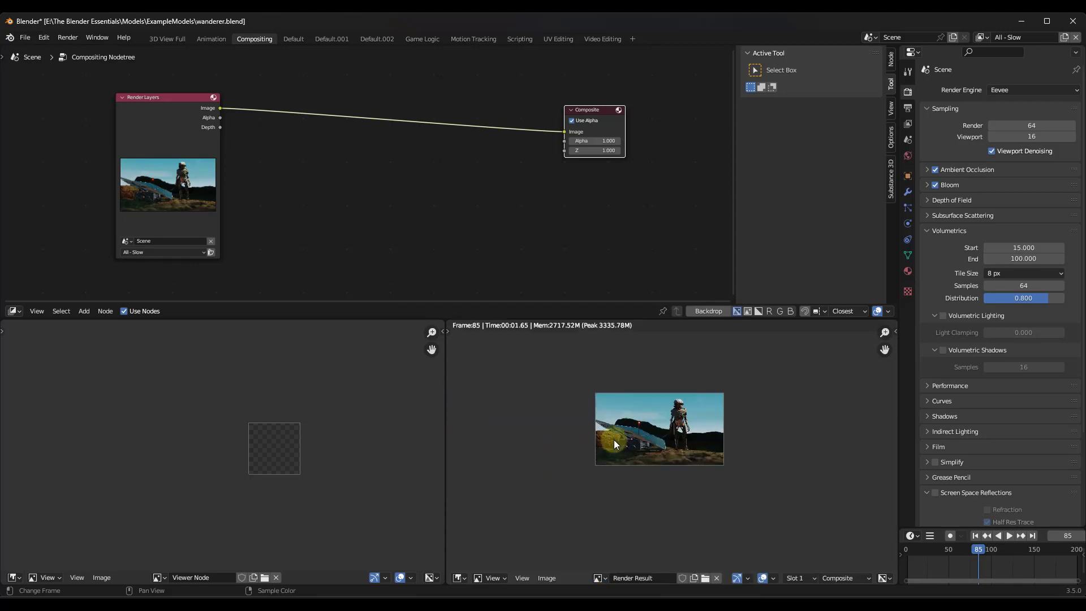
scroll(656, 409, up, 3)
scroll(677, 410, up, 1)
scroll(690, 474, down, 1)
middle_drag(690, 473, 690, 458)
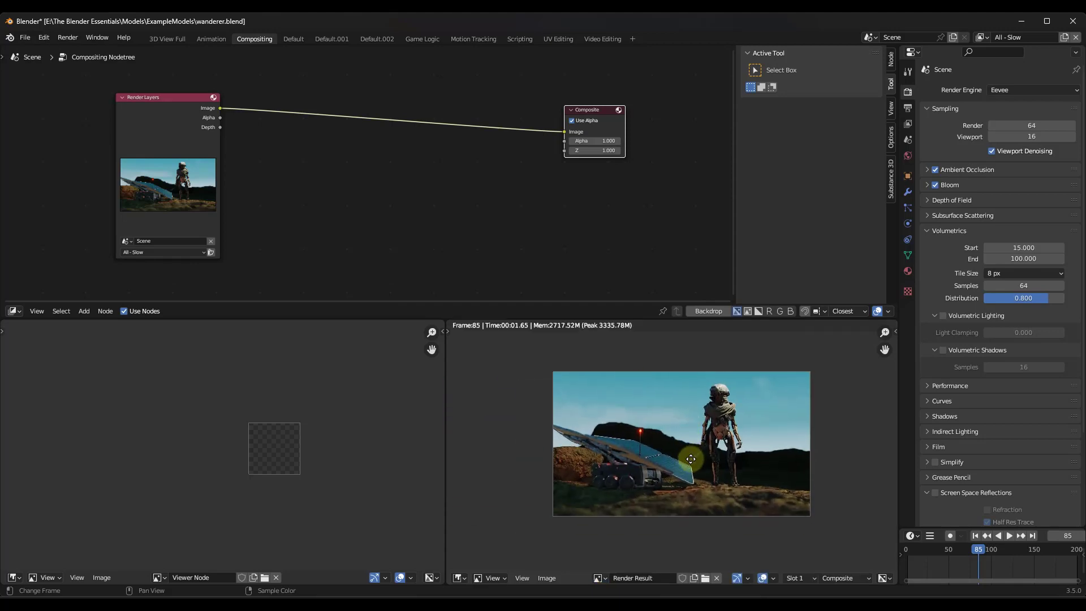
scroll(692, 454, up, 1)
scroll(397, 206, down, 2)
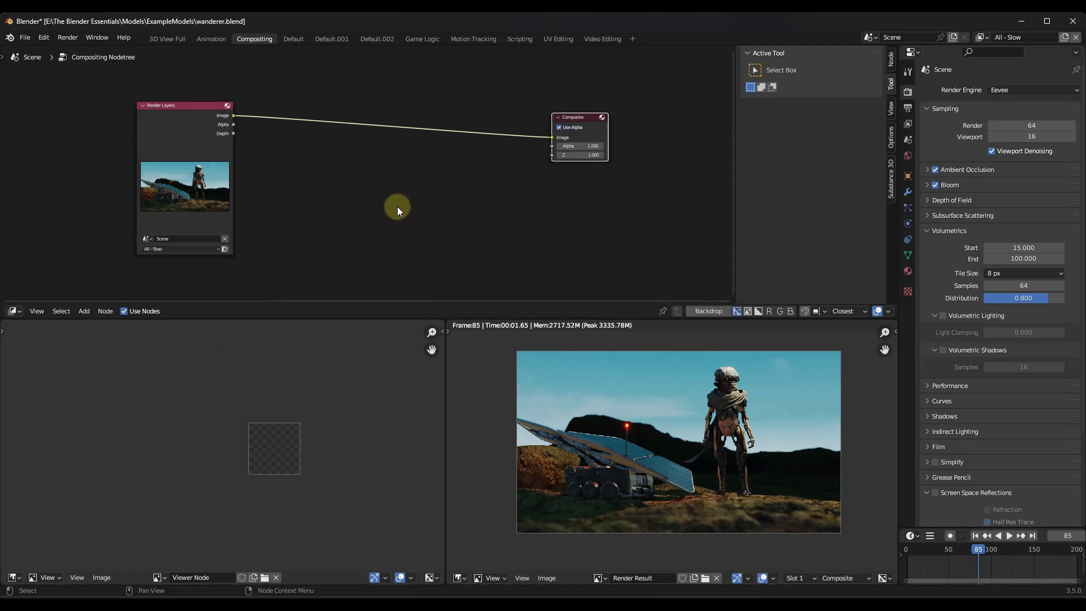
Tick the Mist render pass in View Layer properties.
drag(567, 134, 572, 162)
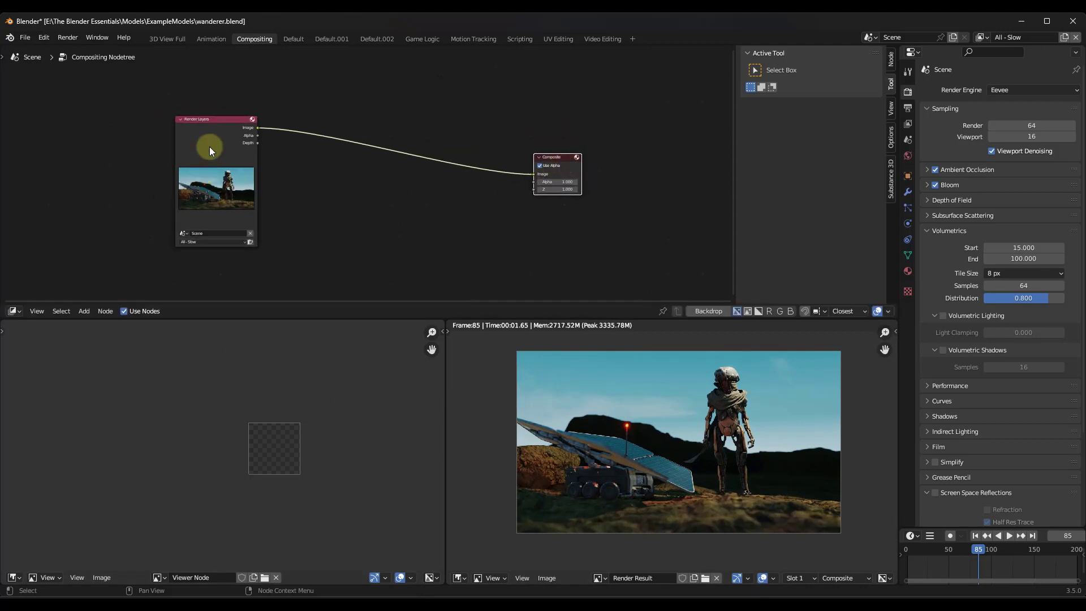
scroll(209, 147, up, 3)
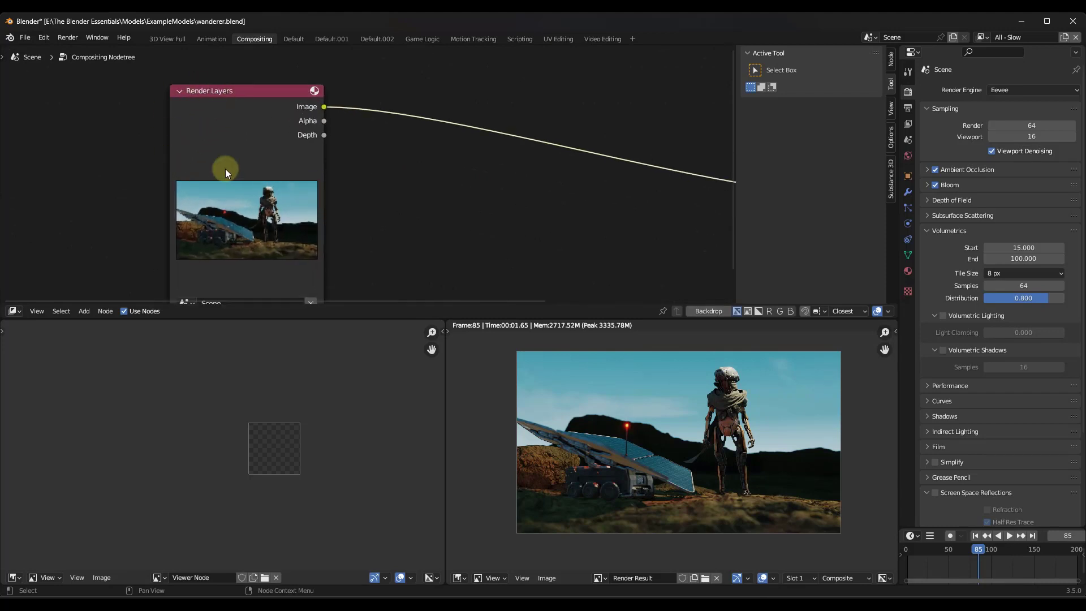
click(907, 124)
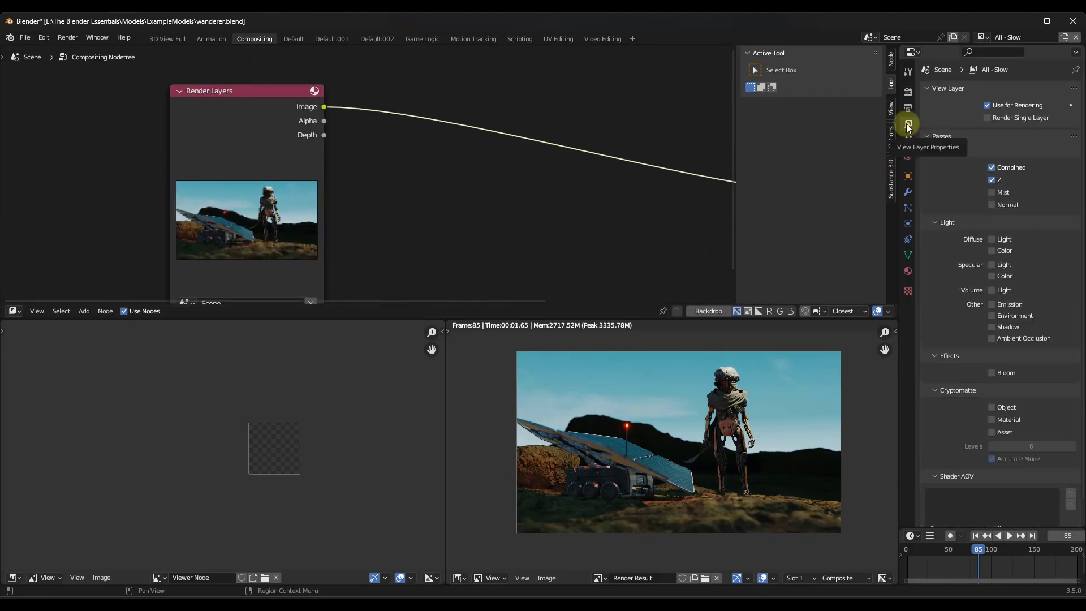
click(992, 193)
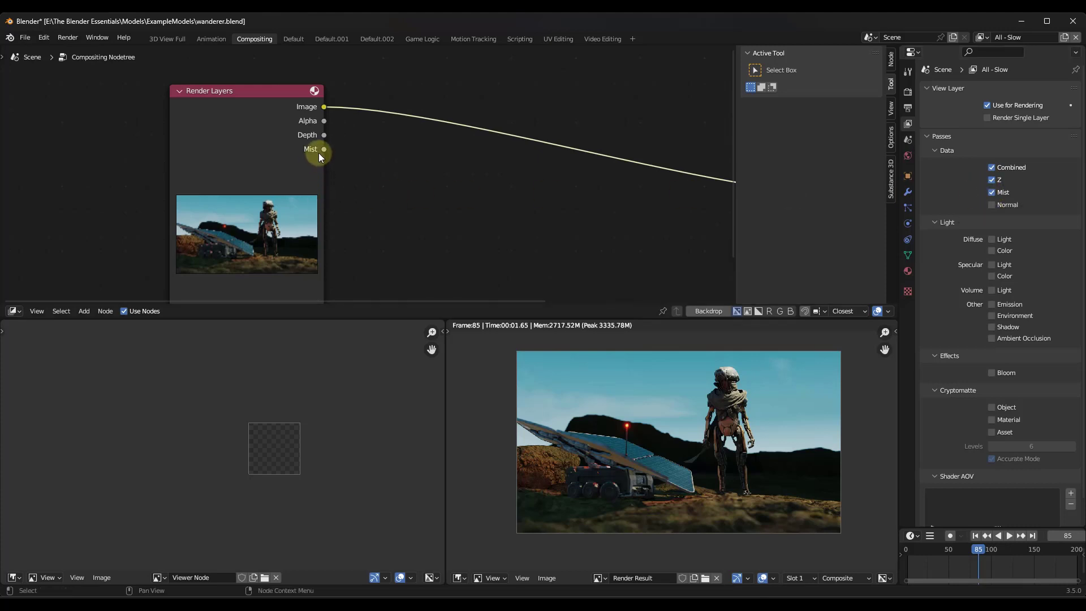
scroll(377, 181, down, 4)
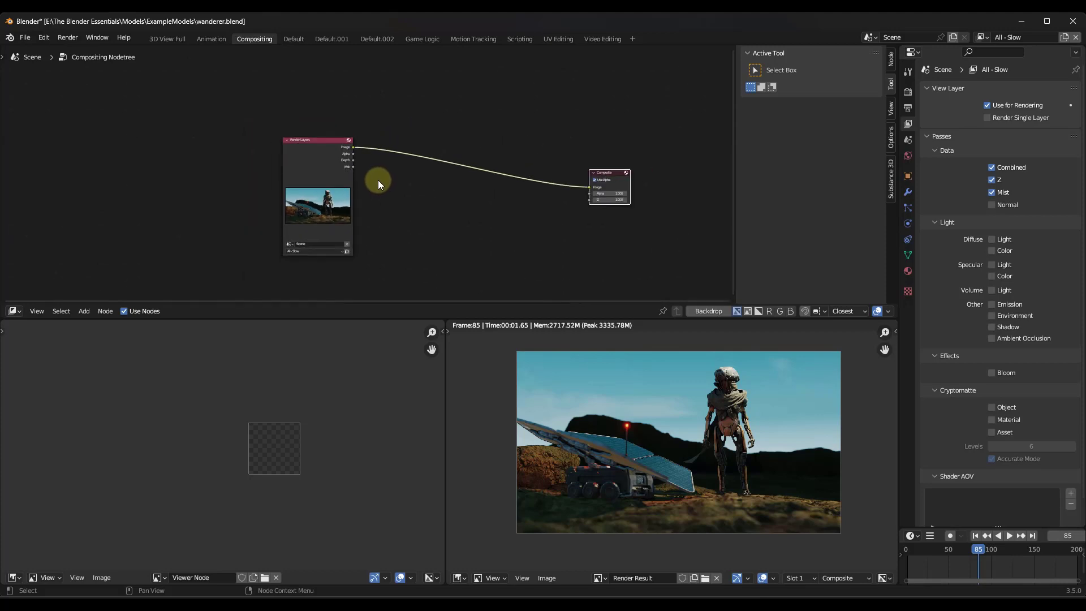
Add a Viewer node and place it beneath the Composite node.
key(shift+a)
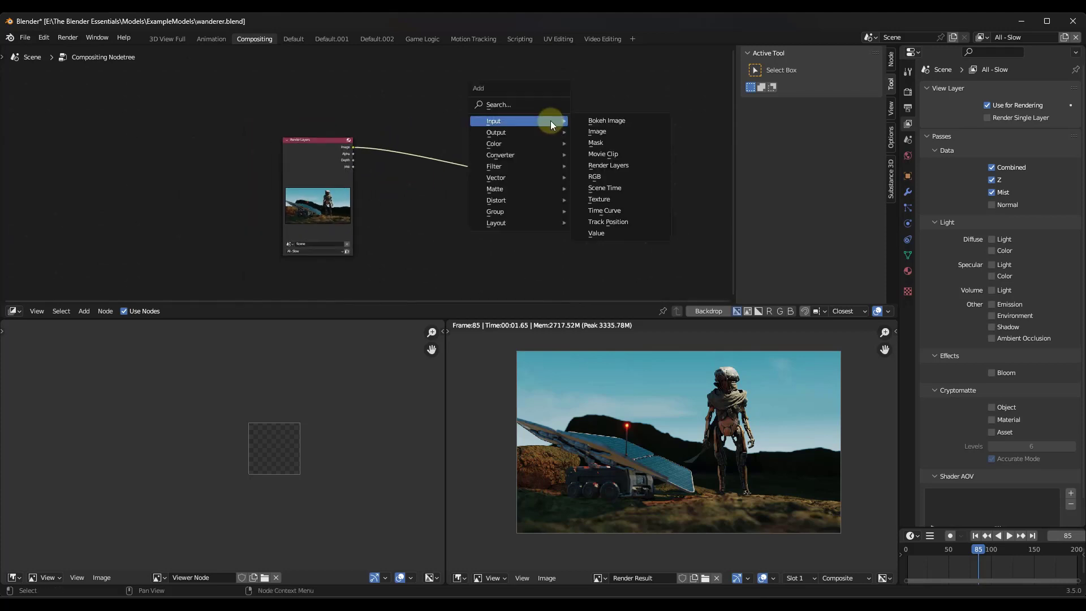
click(528, 106)
text(v)
click(557, 138)
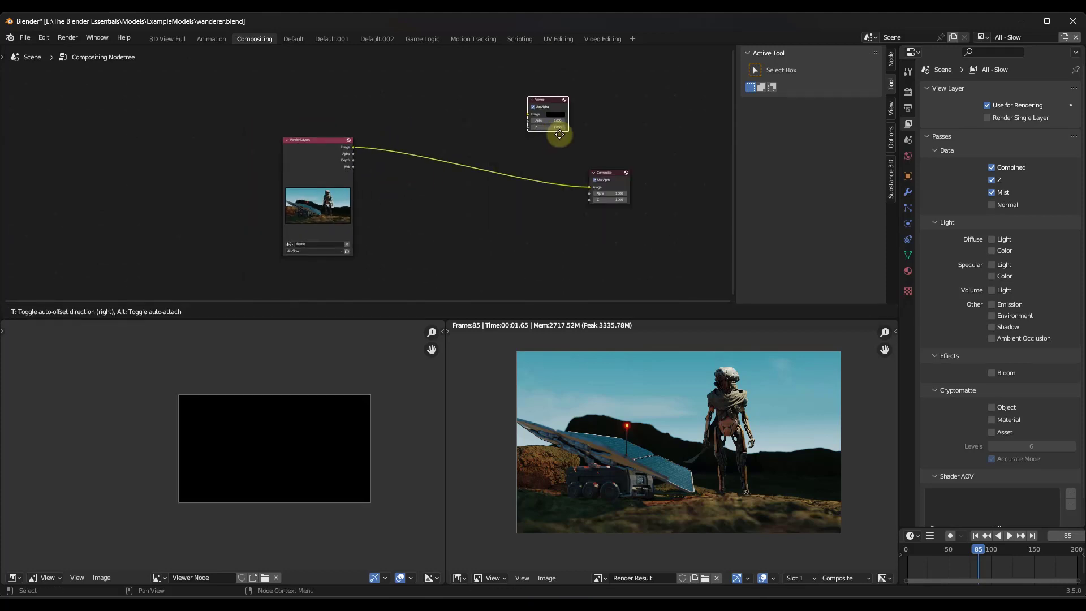
click(618, 256)
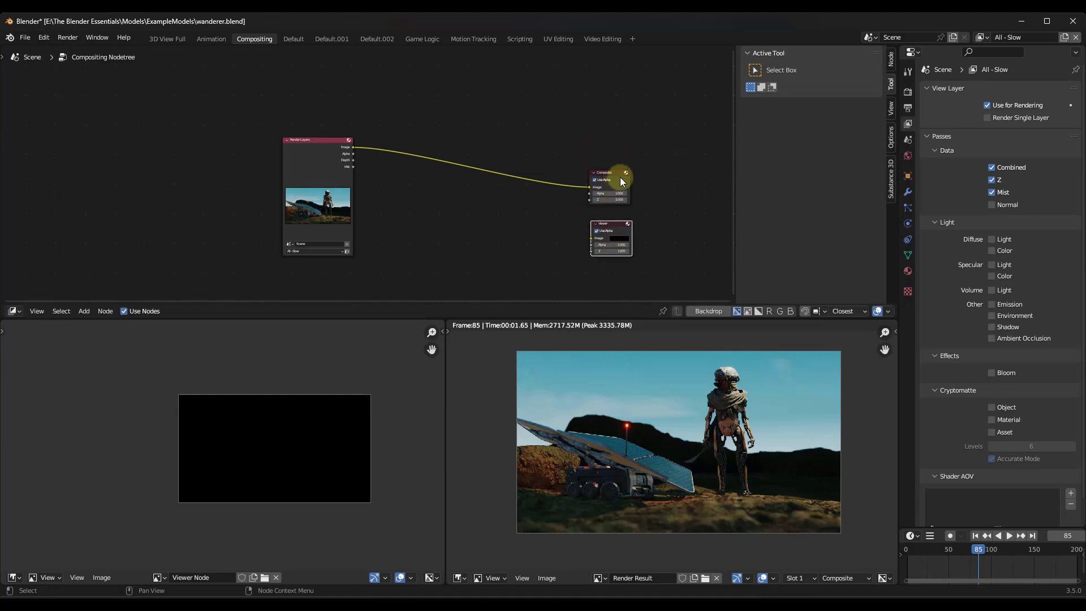
drag(620, 175, 614, 101)
drag(611, 222, 615, 156)
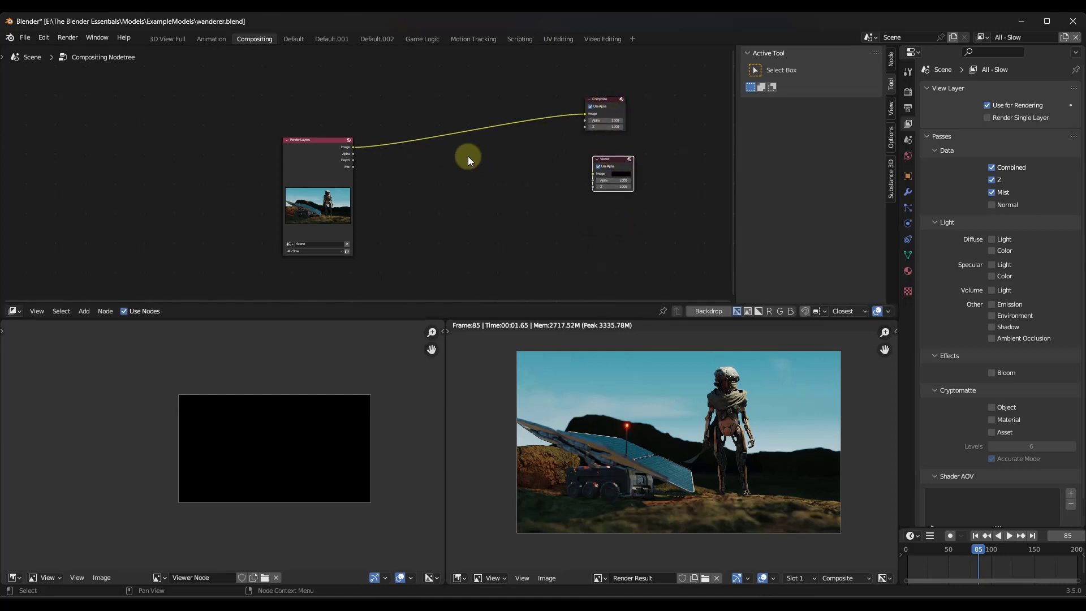
Connect Render Layers' Mist output to the Viewer's Image input.
drag(353, 166, 589, 174)
click(341, 453)
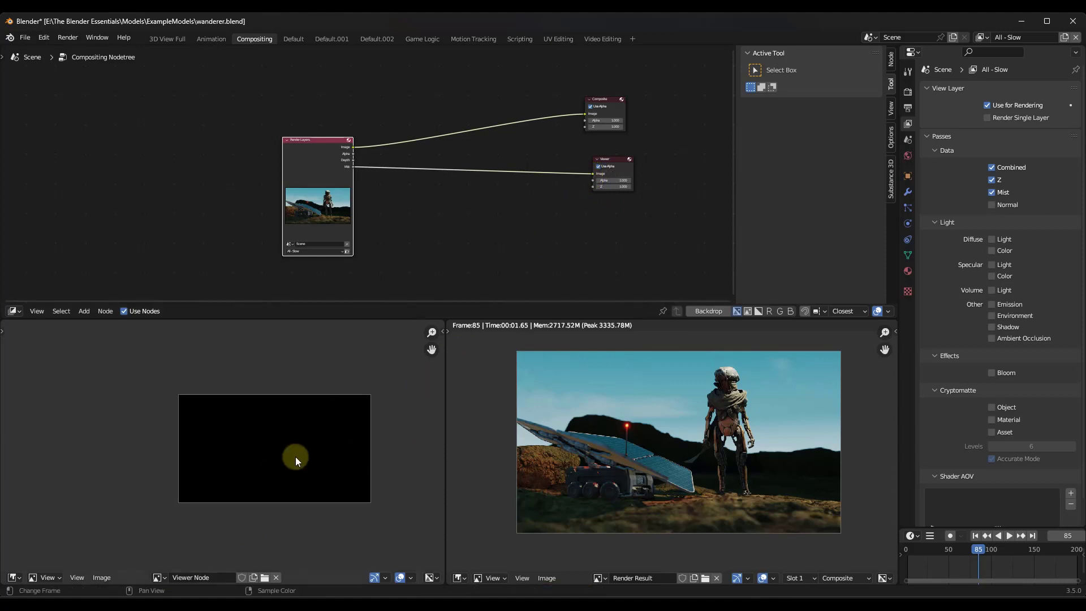
scroll(341, 452, up, 1)
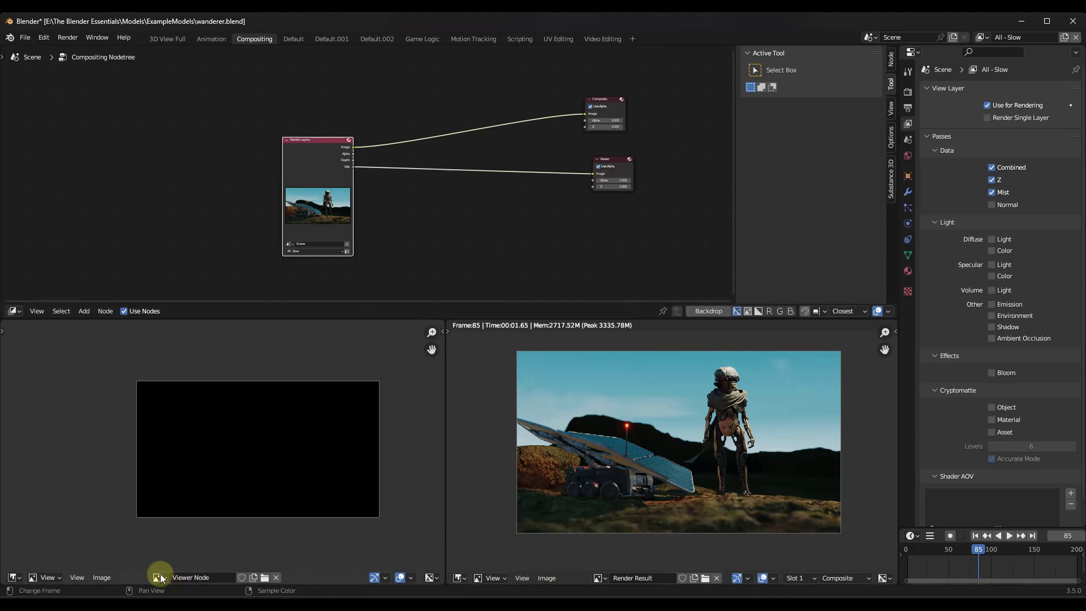
scroll(329, 457, up, 1)
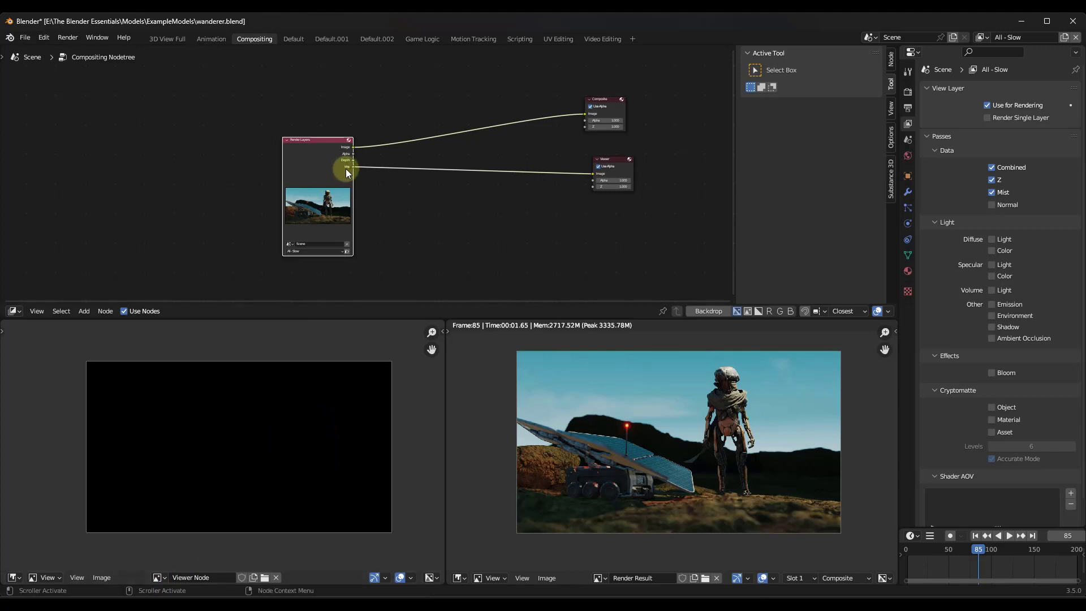
scroll(346, 167, up, 2)
middle_drag(338, 169, 263, 143)
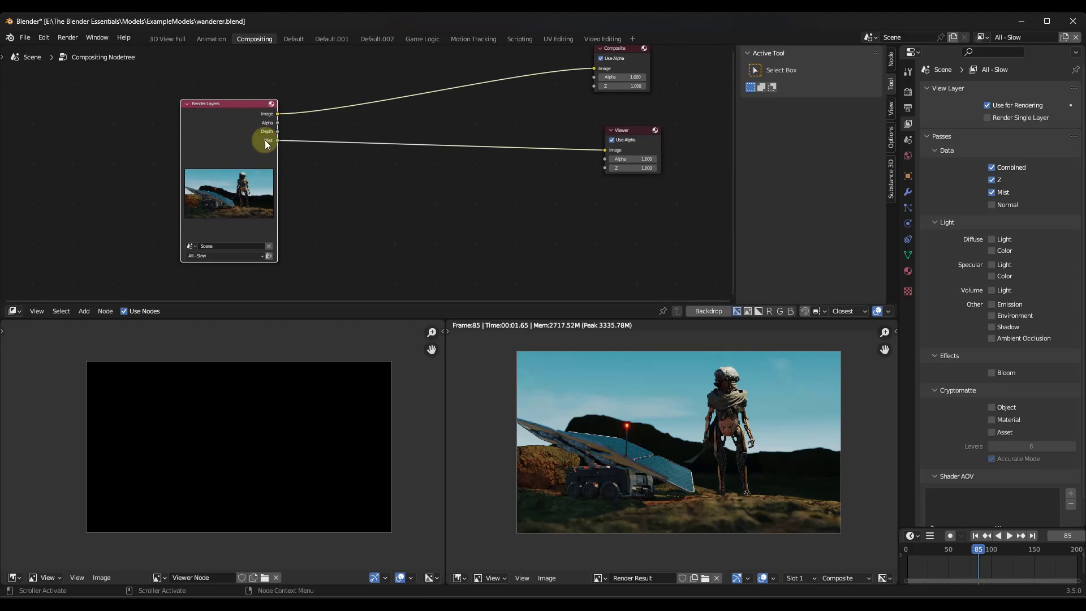
Render the frame, close the render window, and inspect the greyscale mist in the Viewer.
click(66, 37)
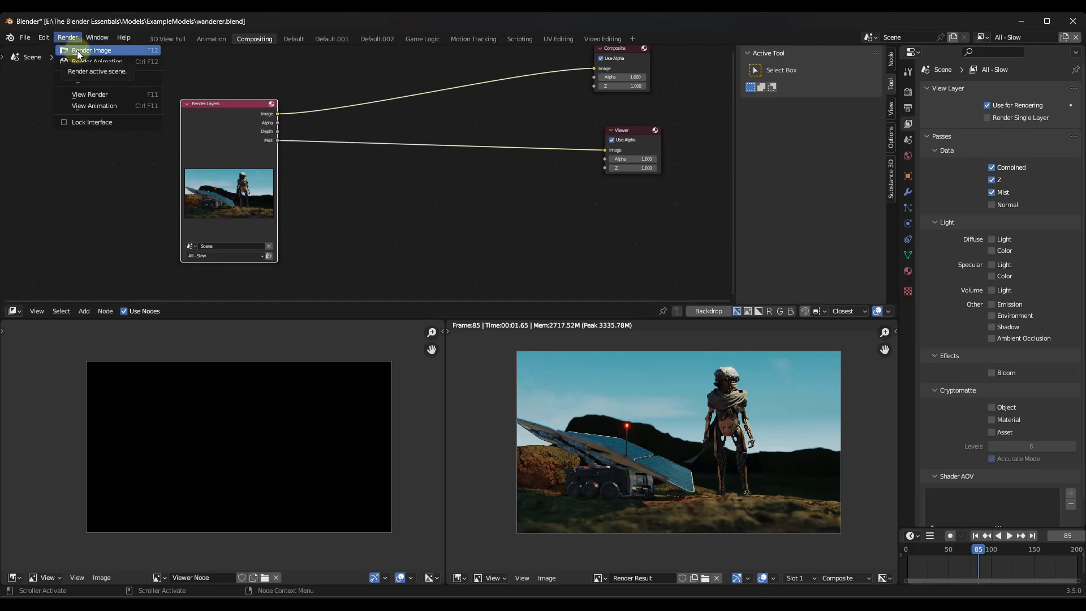
click(77, 49)
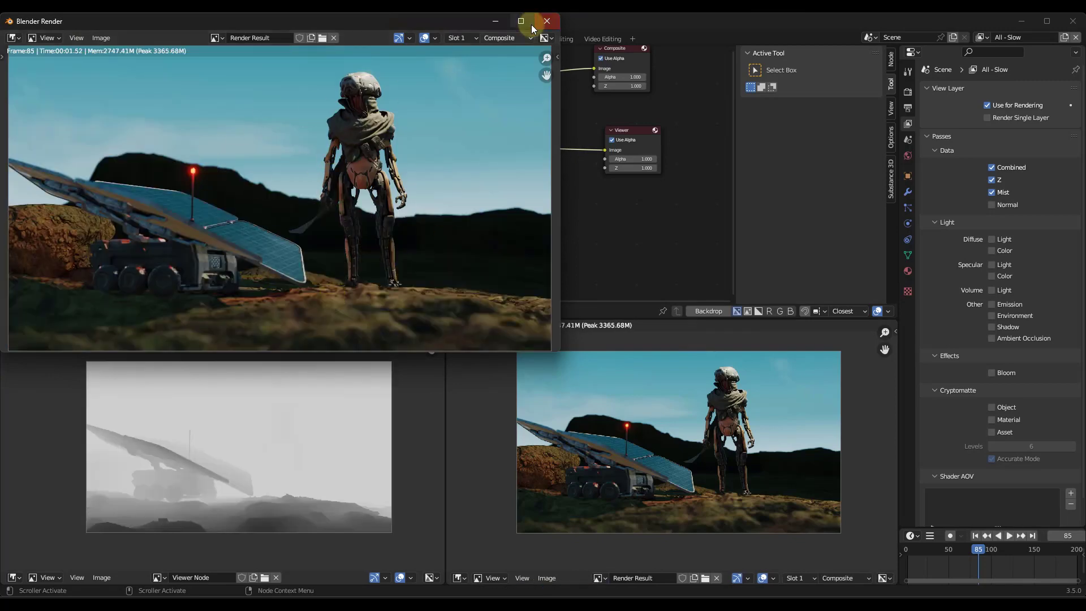
click(545, 23)
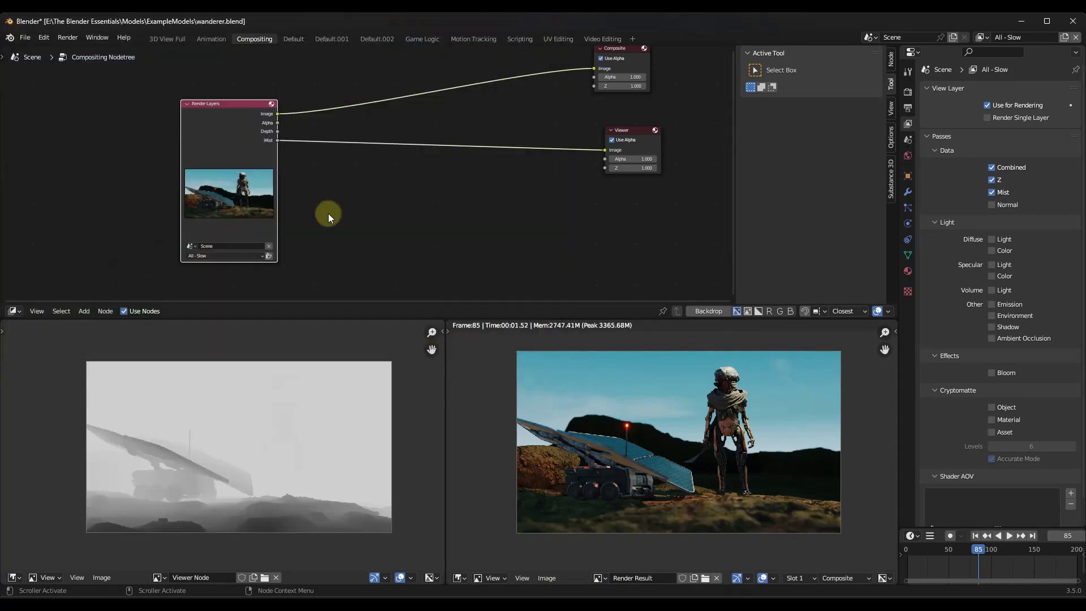
scroll(235, 503, up, 1)
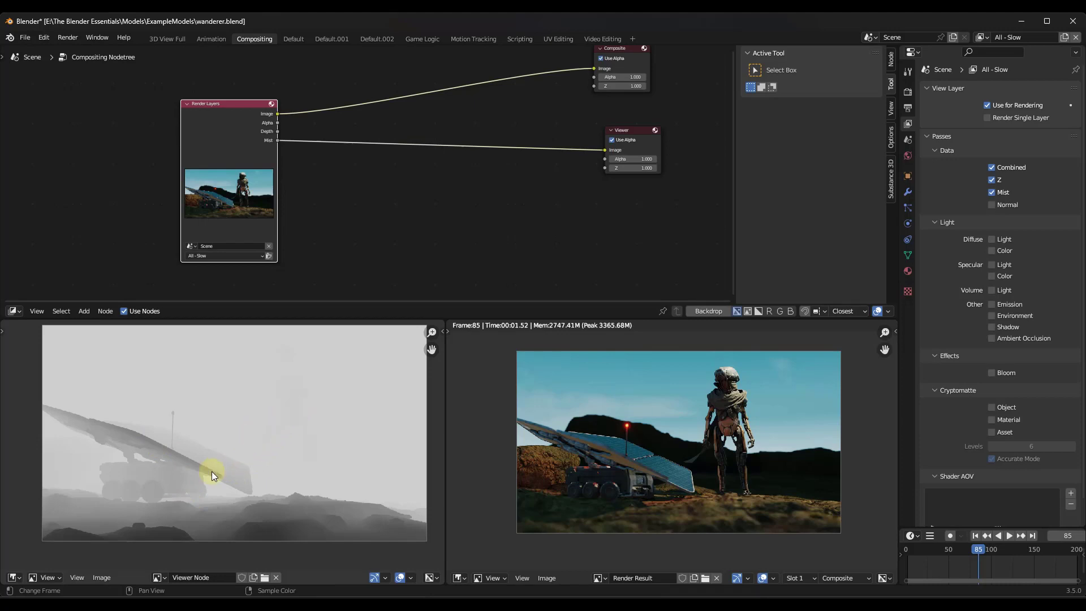
In World Properties' Mist Pass panel, set Start to 2 and Depth to 100.
click(907, 139)
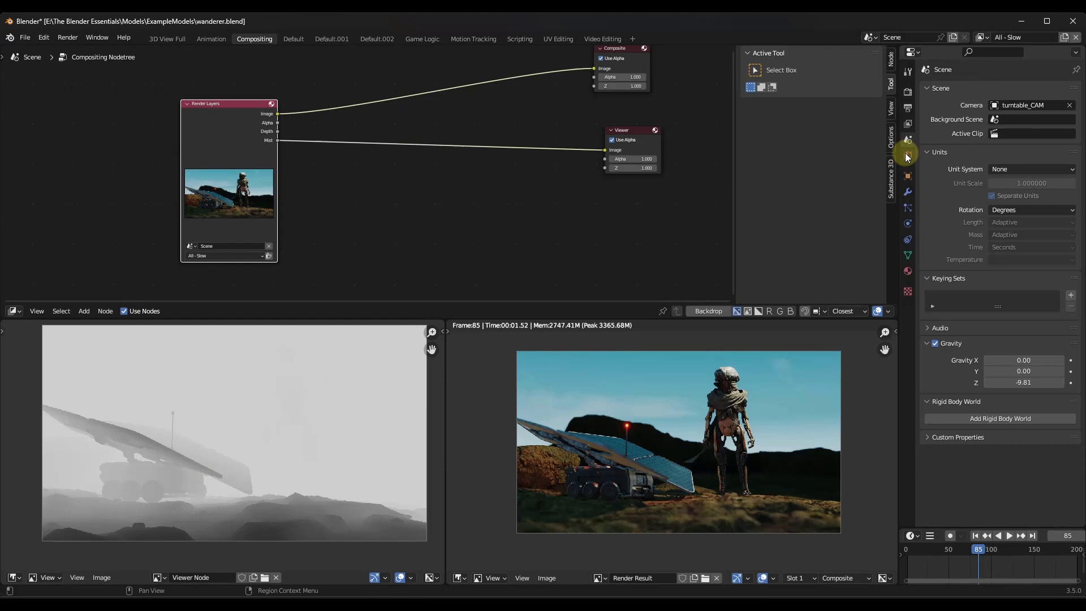
click(908, 154)
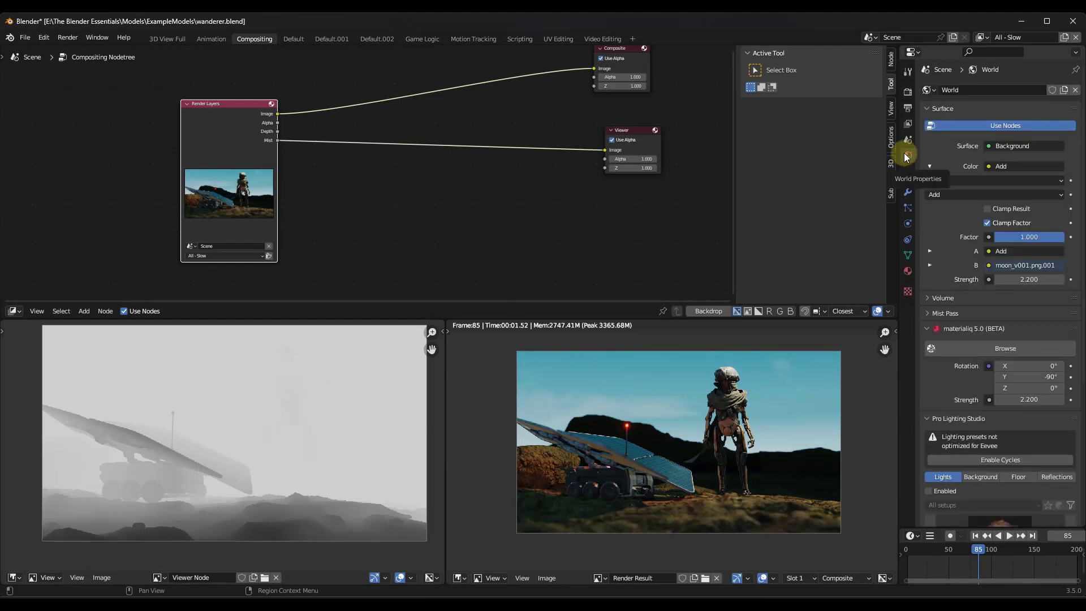
click(926, 328)
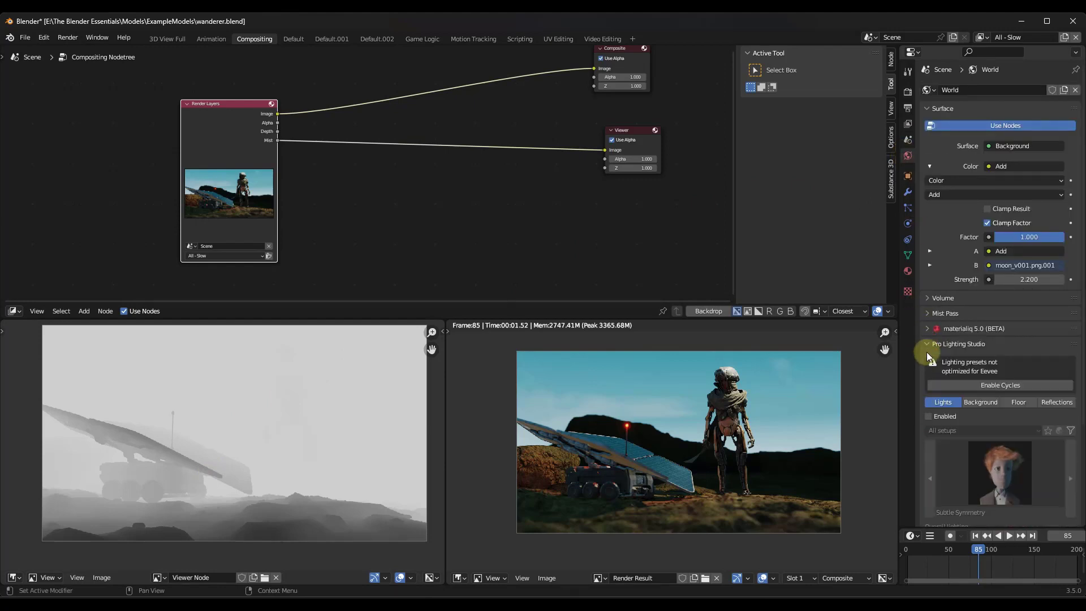
click(927, 348)
click(928, 313)
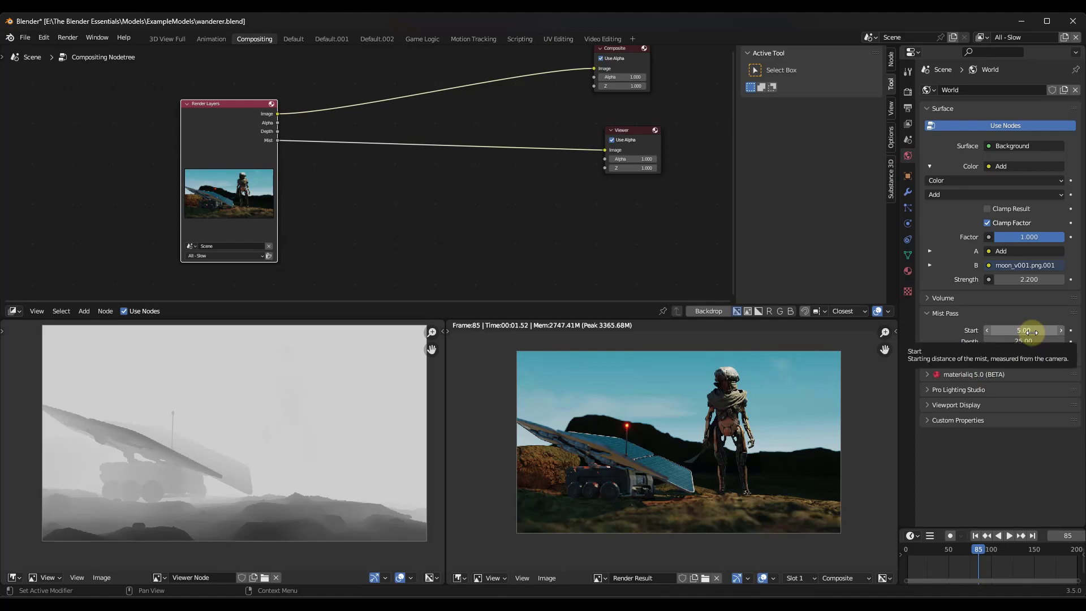
click(1032, 332)
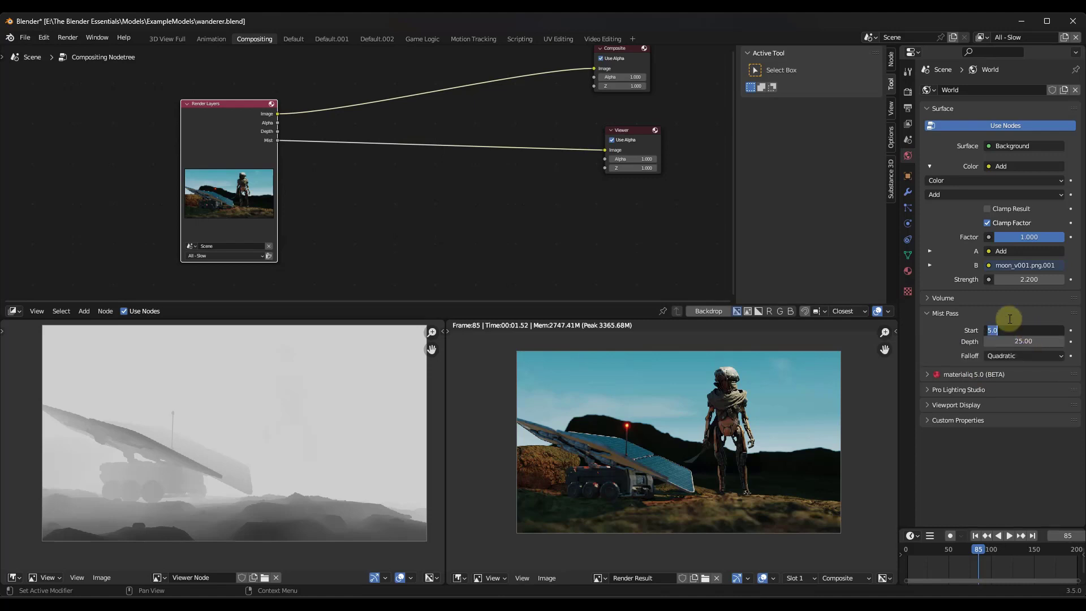
text(2)
click(1011, 341)
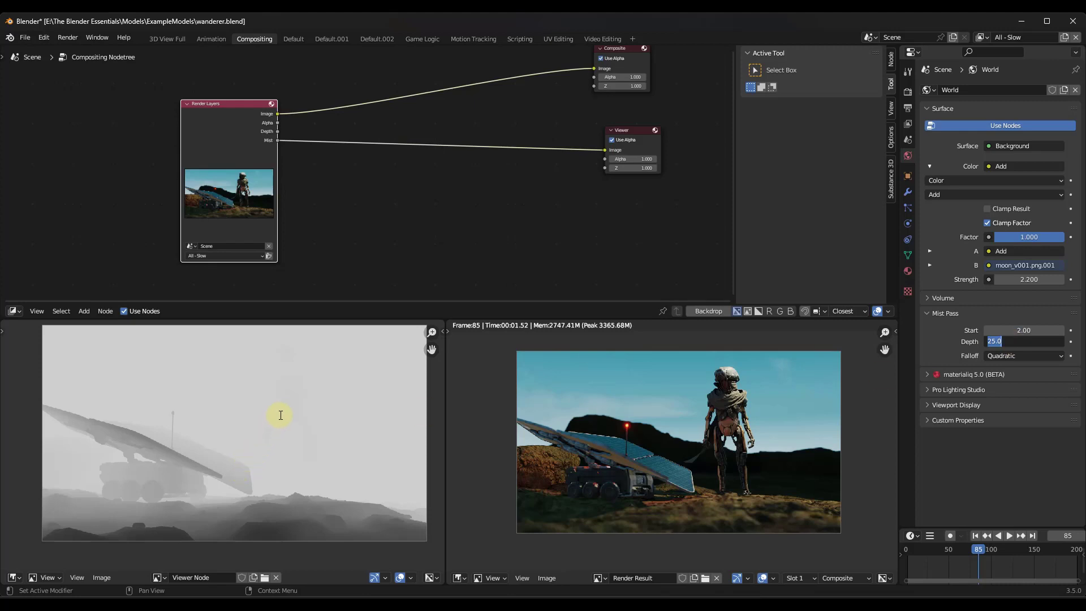
text(100)
key(Return)
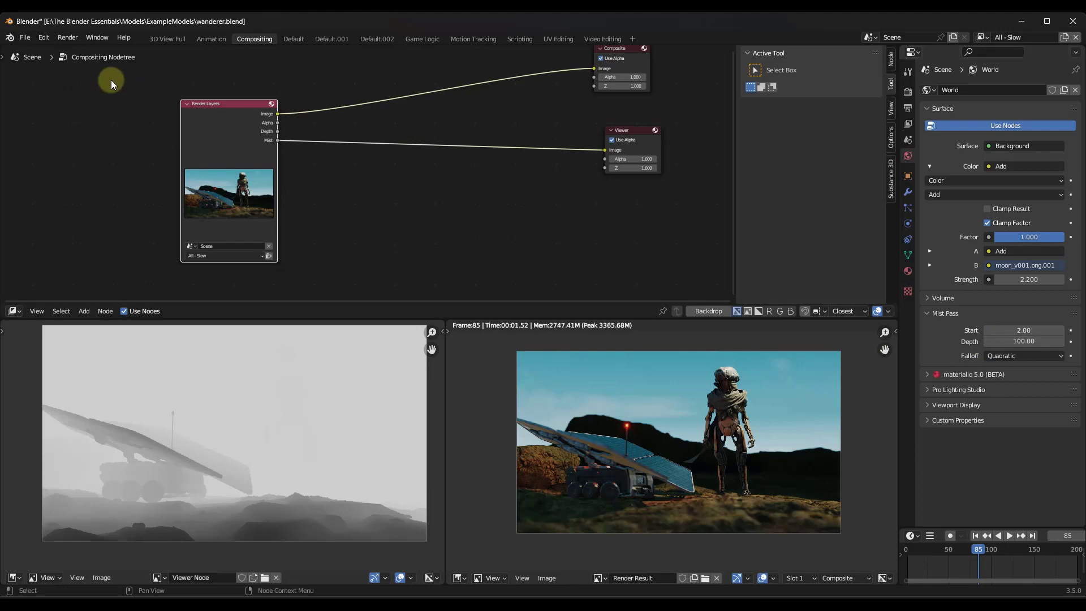
Re-render the frame, close the render window, and fit all nodes in view.
click(68, 37)
click(79, 51)
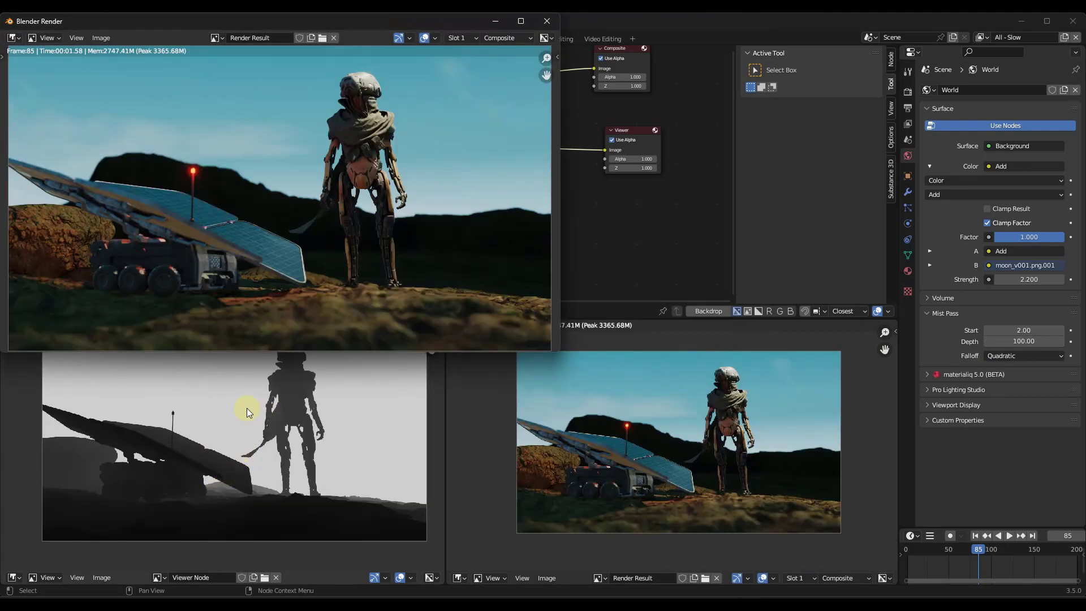
click(547, 21)
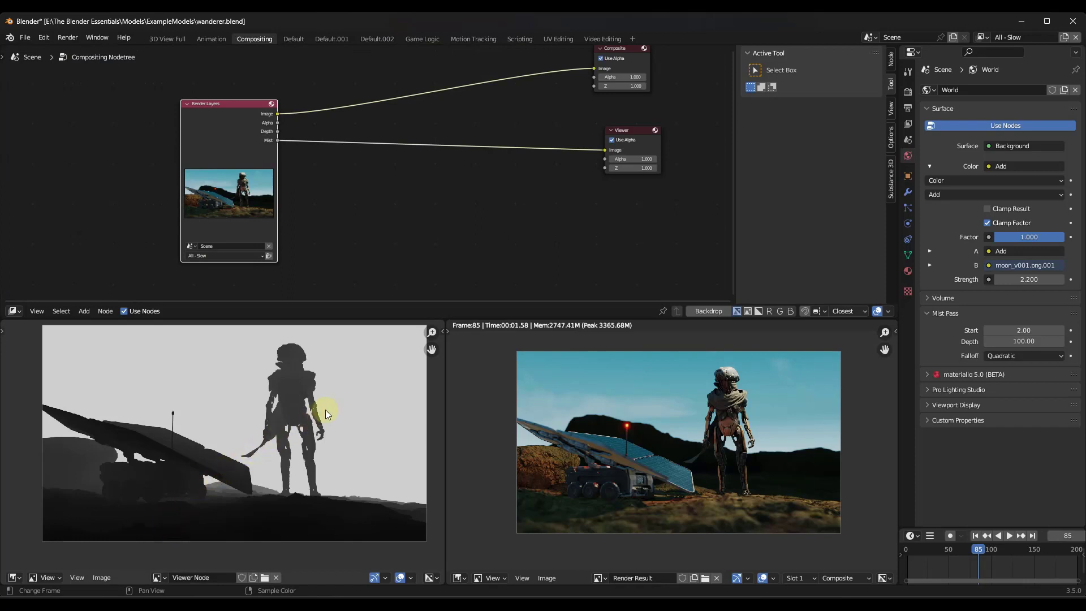
key(Home)
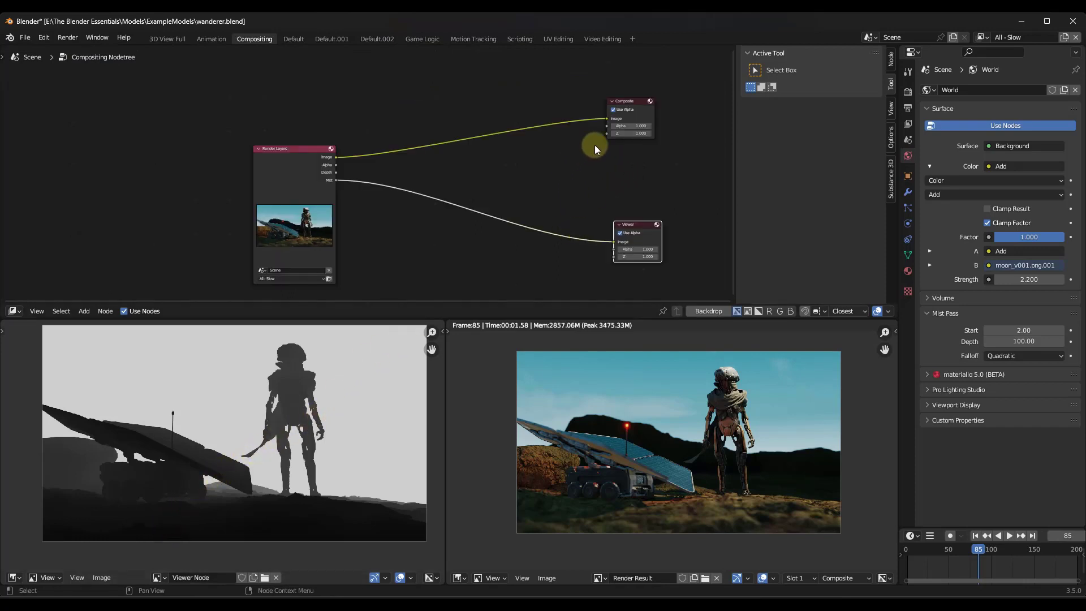
Insert a Mix node on the Image→Composite link and feed Mist into its second input.
click(643, 102)
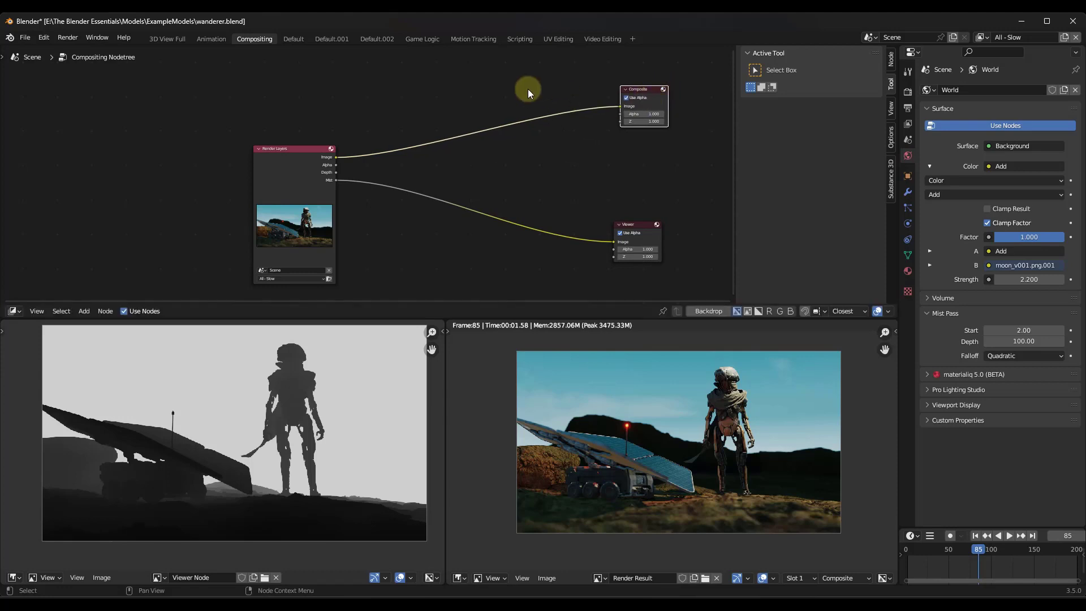
scroll(548, 102, up, 2)
key(shift+a)
click(520, 124)
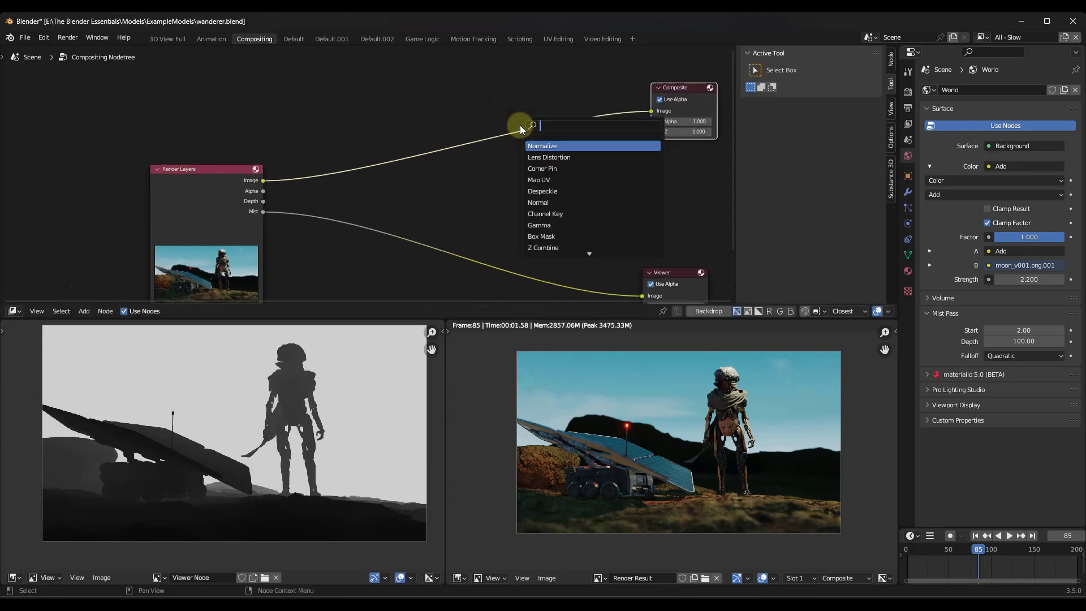
text(mix)
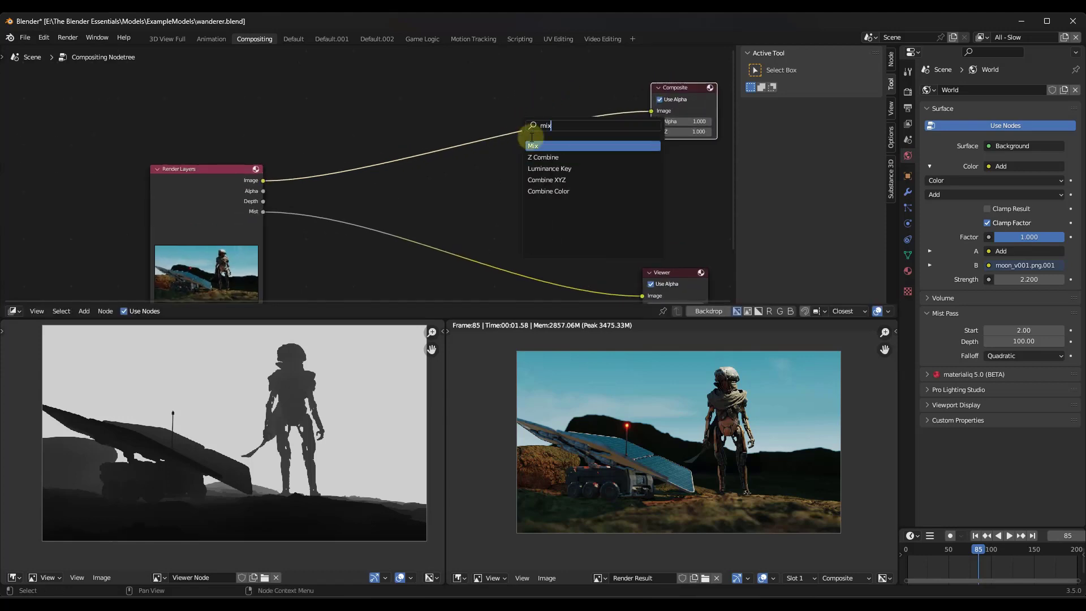
click(540, 146)
click(535, 145)
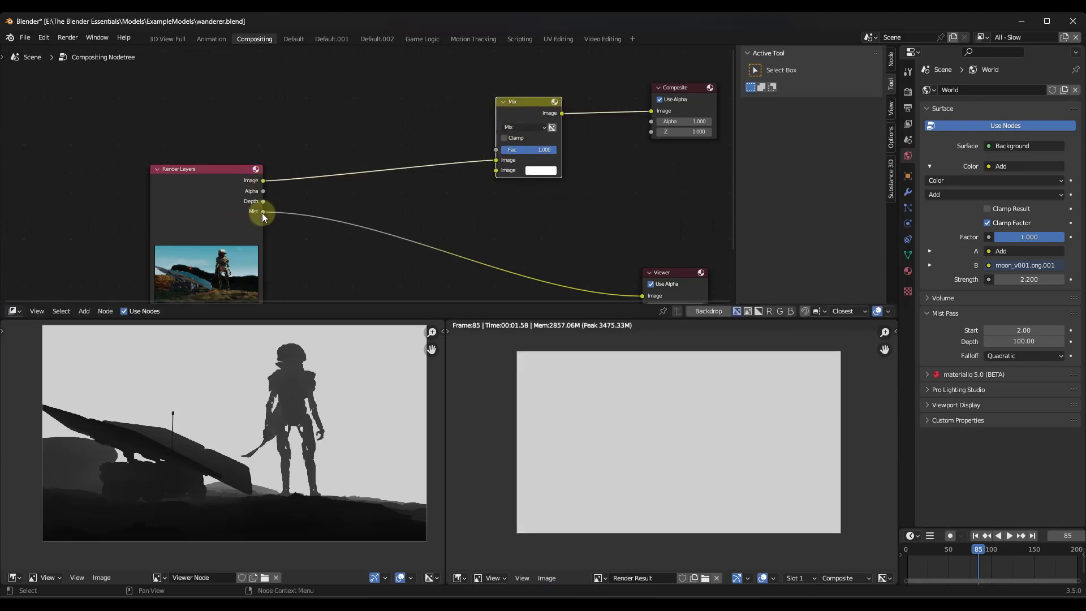
drag(263, 212, 496, 171)
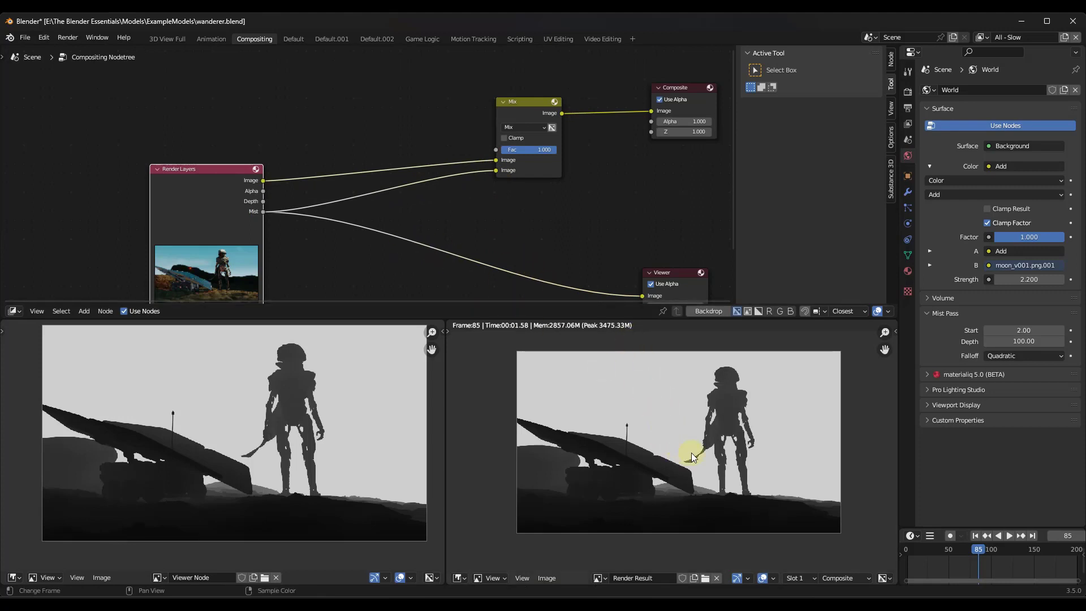
Set the Mix node's blend mode to Add with Fac 1.000 and reposition it.
drag(550, 149, 503, 149)
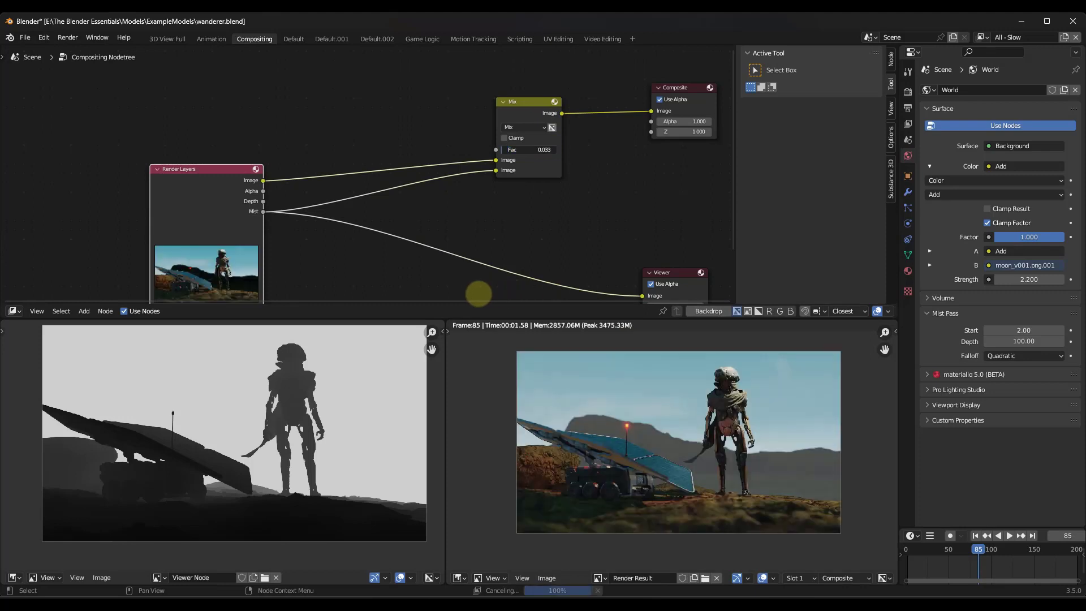
drag(479, 293, 562, 308)
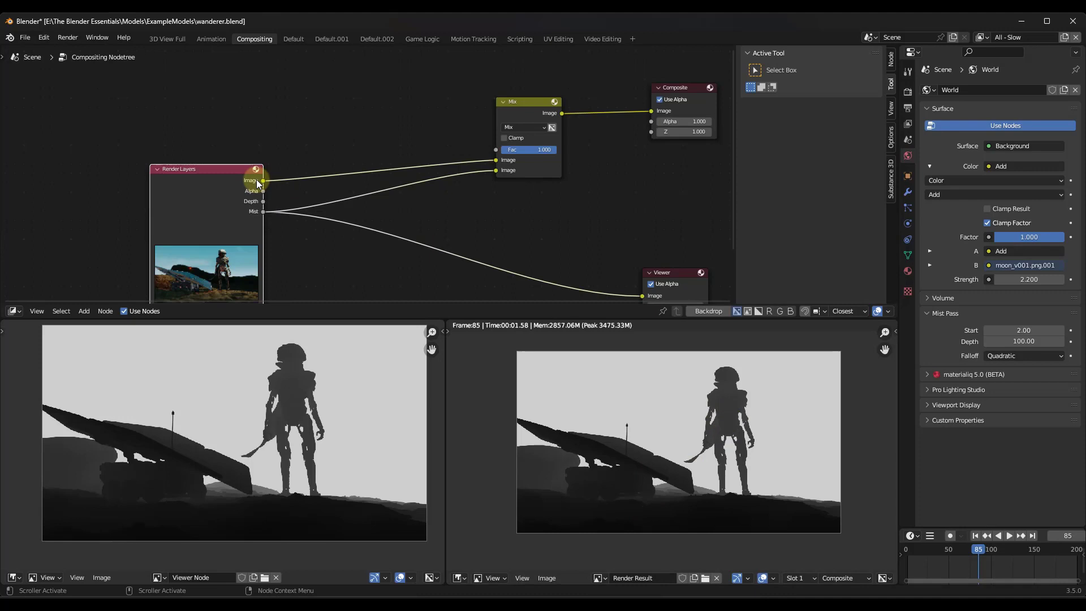
click(533, 127)
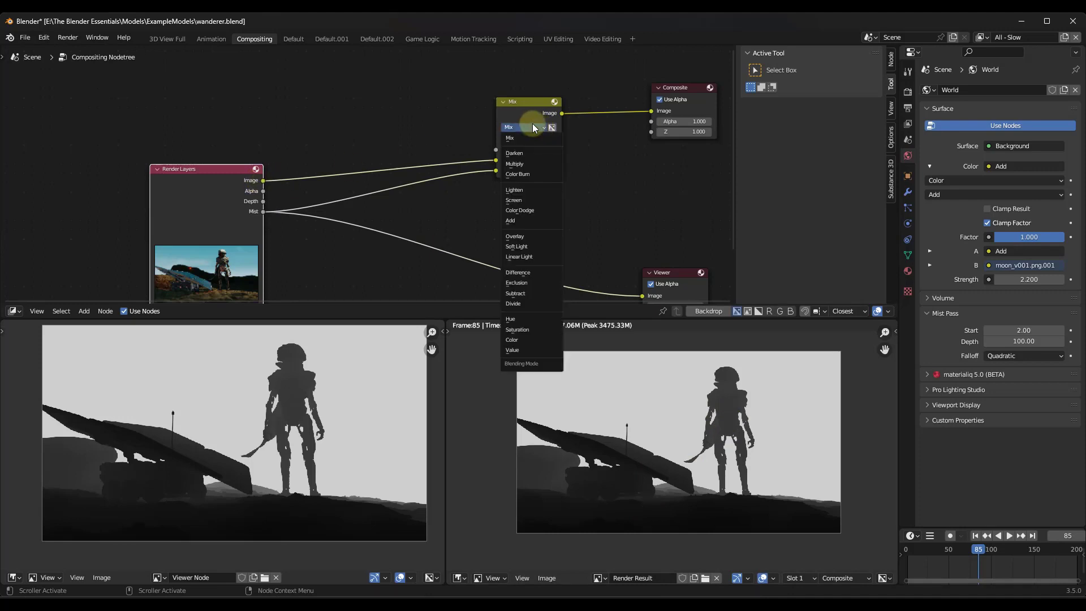
click(522, 220)
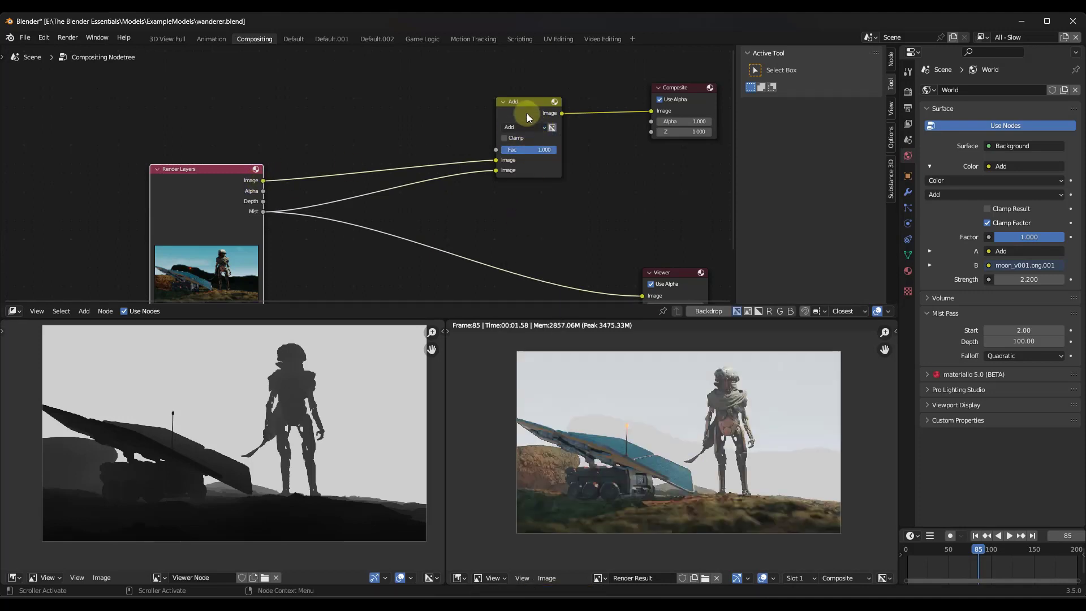
drag(527, 111, 552, 121)
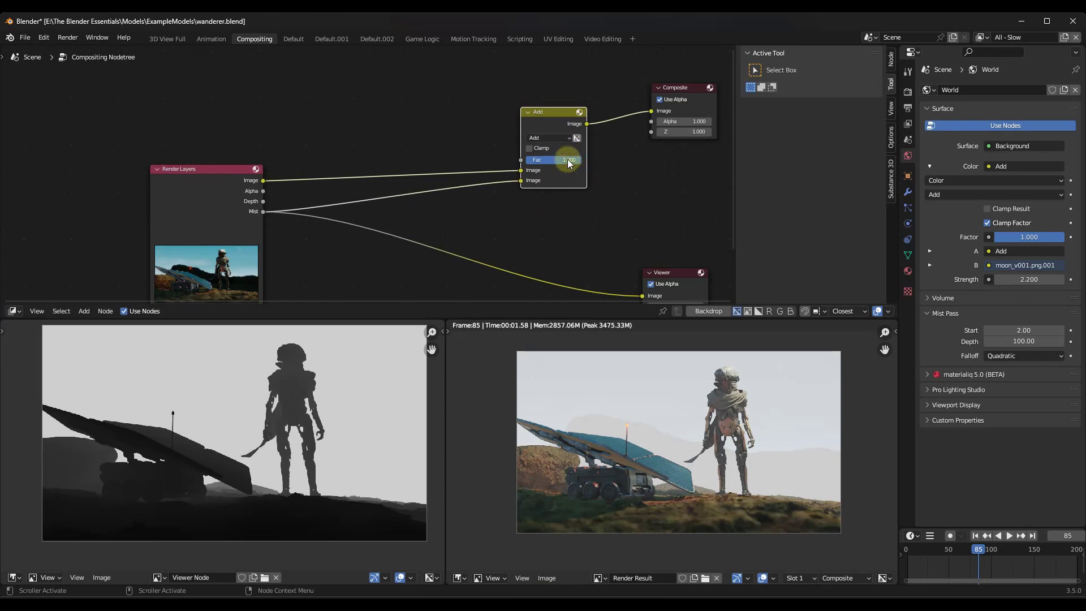
mouse_move(568, 162)
mouse_down()
mouse_move(546, 298)
mouse_move(533, 298)
mouse_move(568, 308)
mouse_move(544, 187)
mouse_up()
drag(544, 116, 545, 101)
Add a ColorRamp node and insert it on the Mist-to-Add link.
key(shift+a)
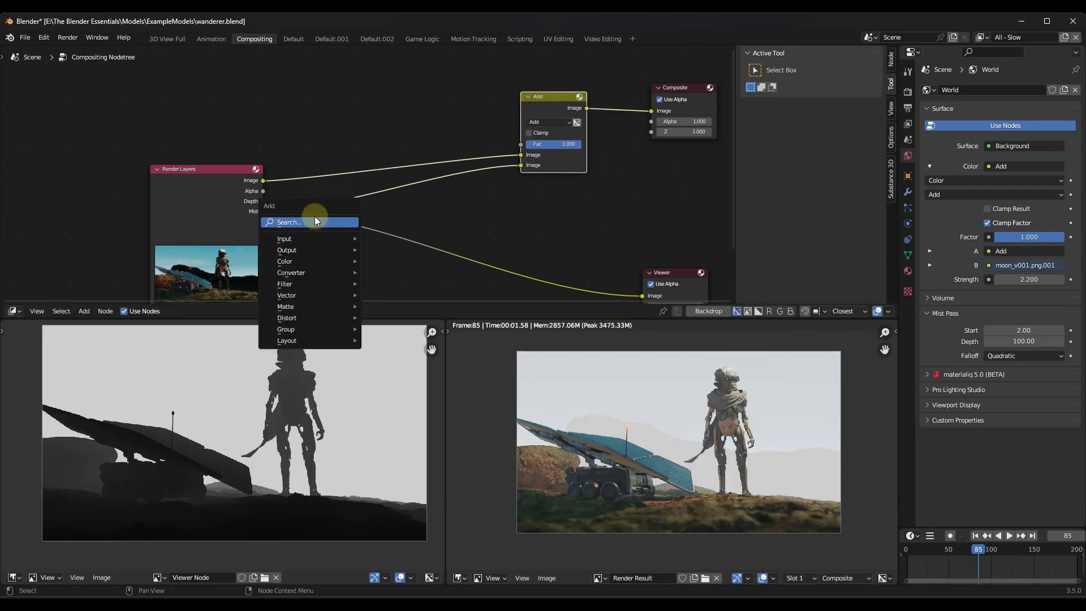
click(315, 219)
text(c)
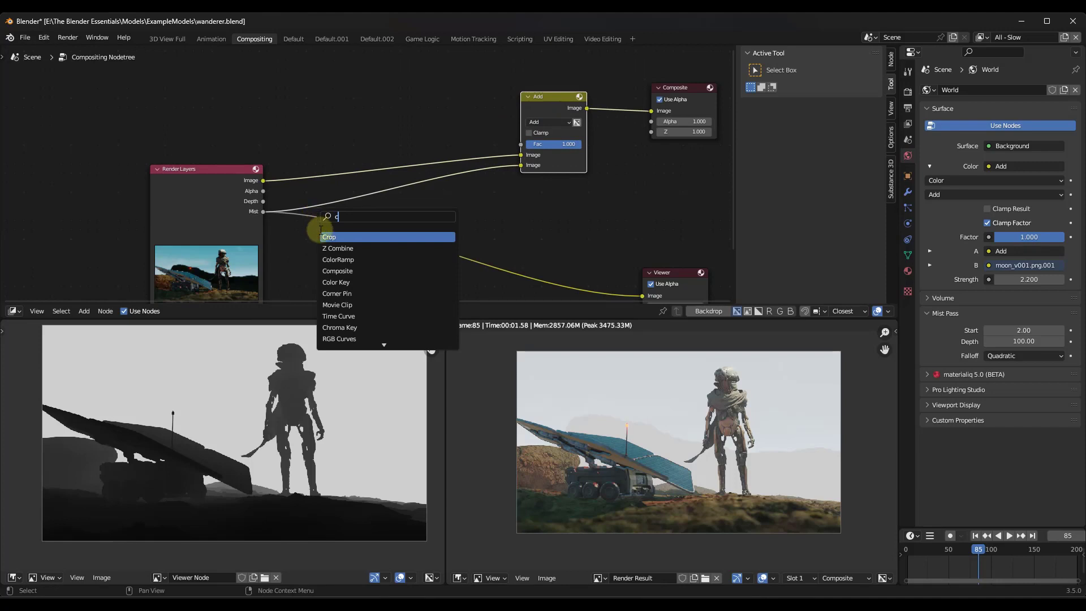
text(olor)
click(337, 237)
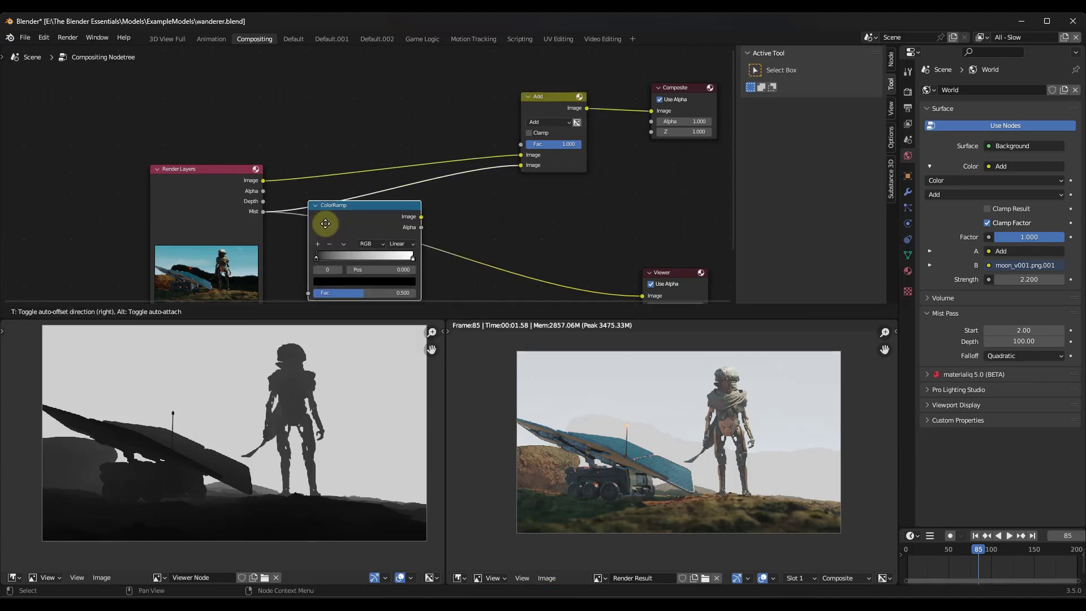
click(316, 224)
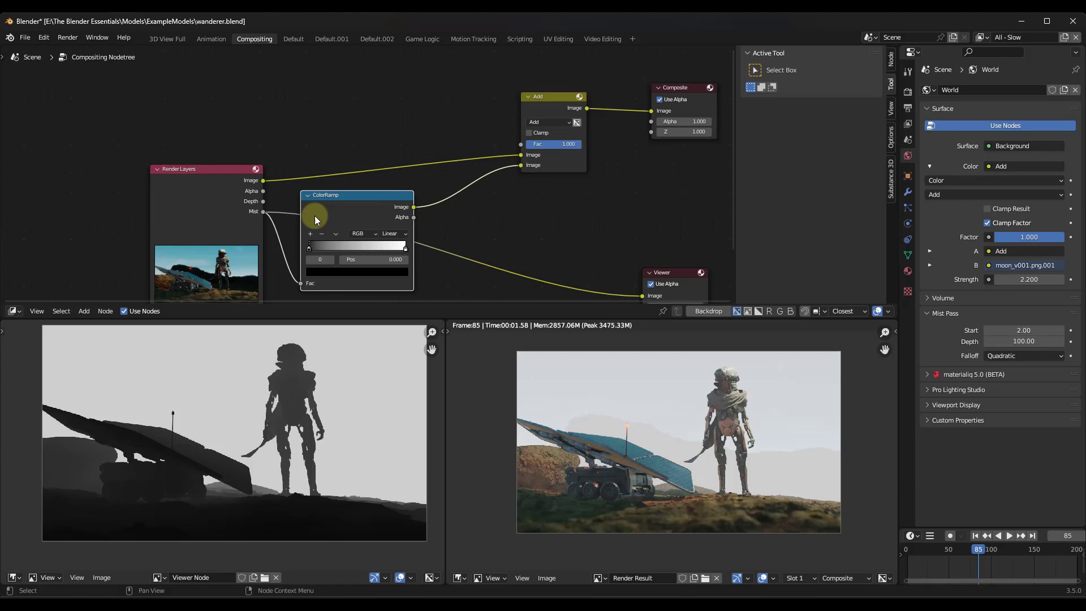
Connect the ColorRamp's Image output to the Viewer node and reposition the ramp.
drag(414, 207, 643, 245)
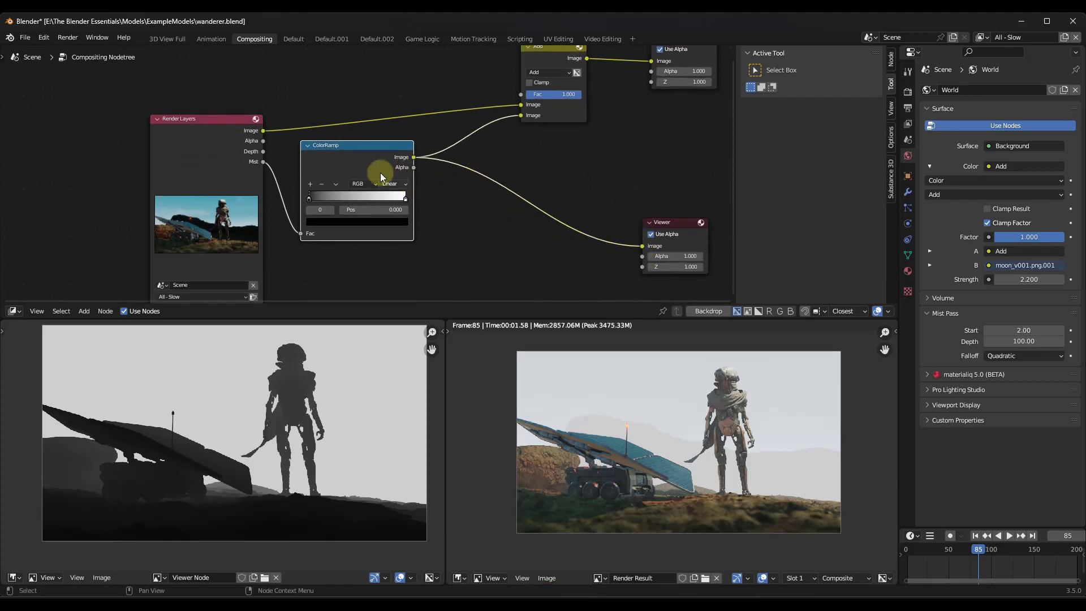
drag(365, 152, 404, 186)
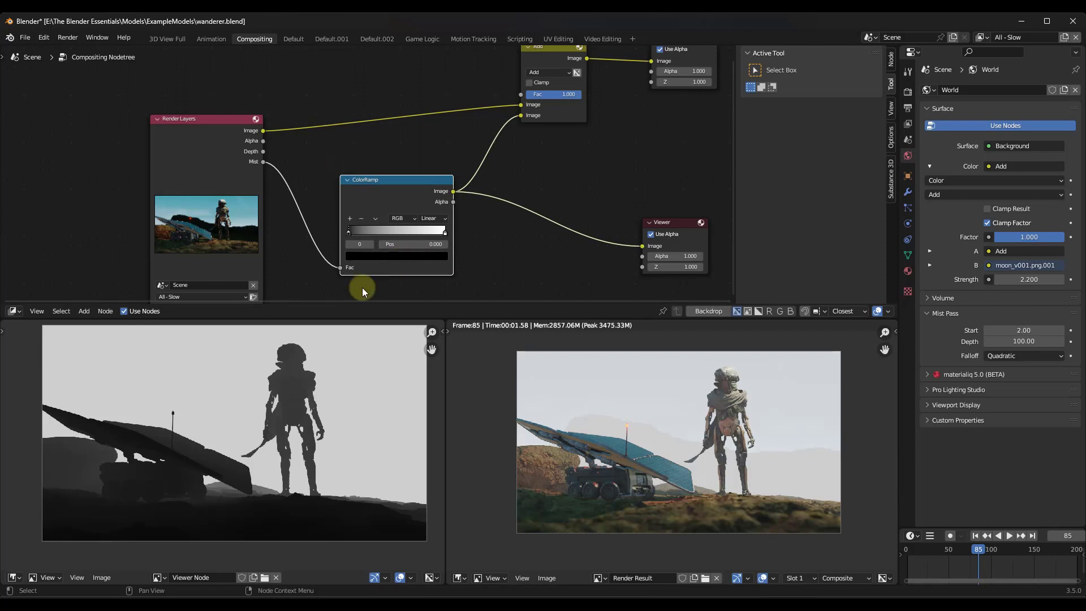
scroll(389, 236, up, 2)
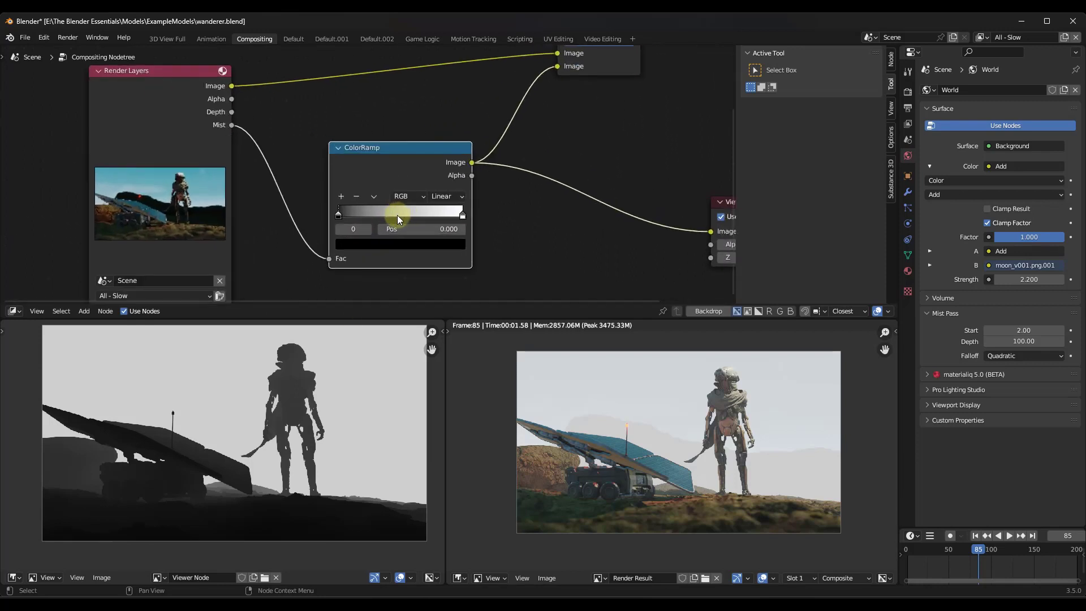
scroll(397, 215, up, 2)
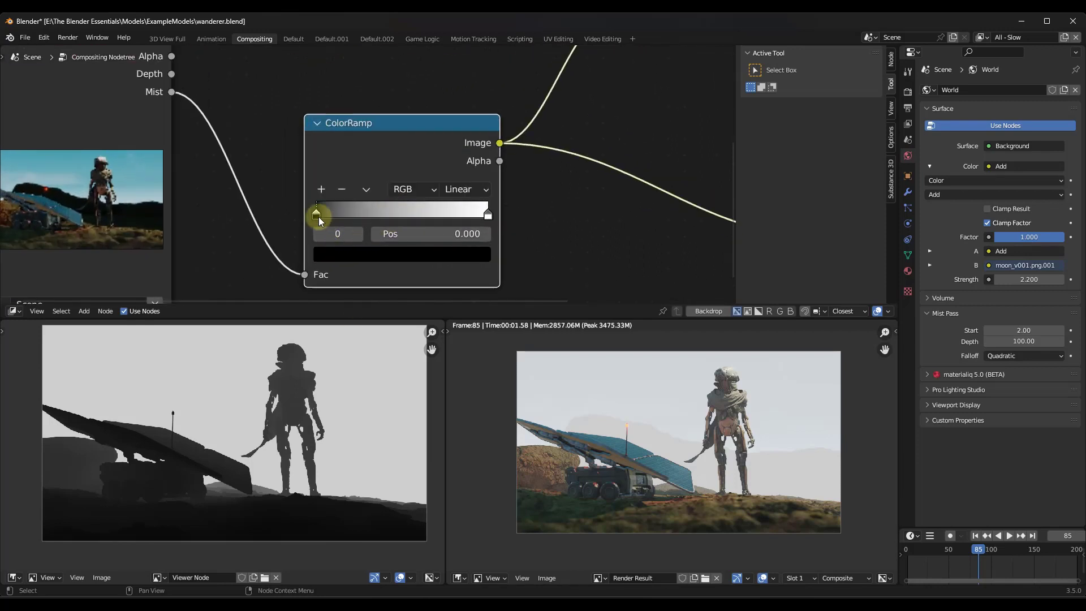
Set the mist ramp's black stop to about 0.03 and slide its white stop left to 0.414.
drag(318, 216, 392, 227)
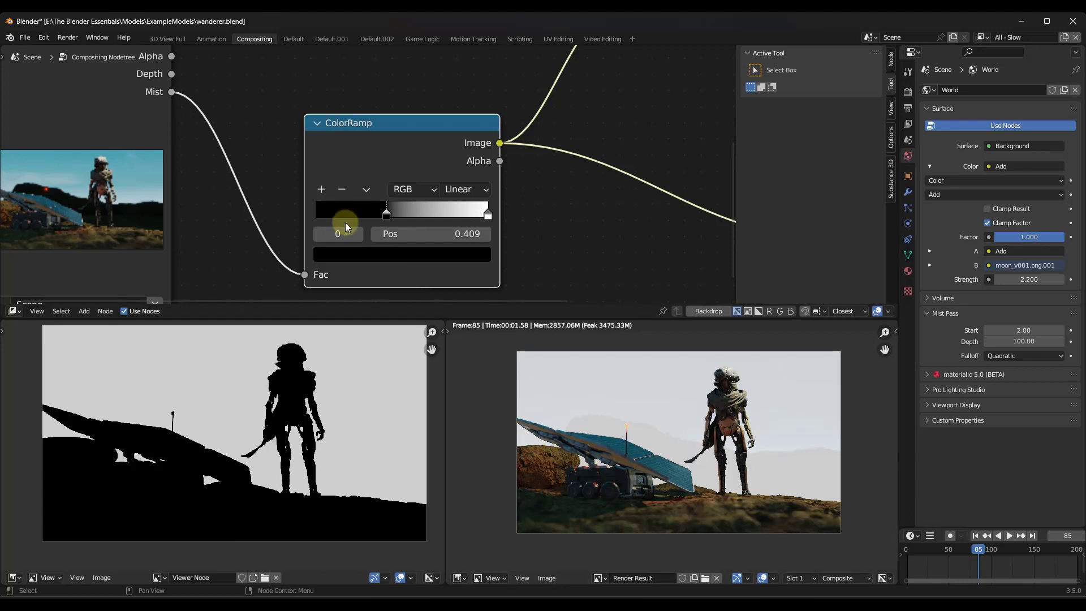
drag(386, 216, 362, 226)
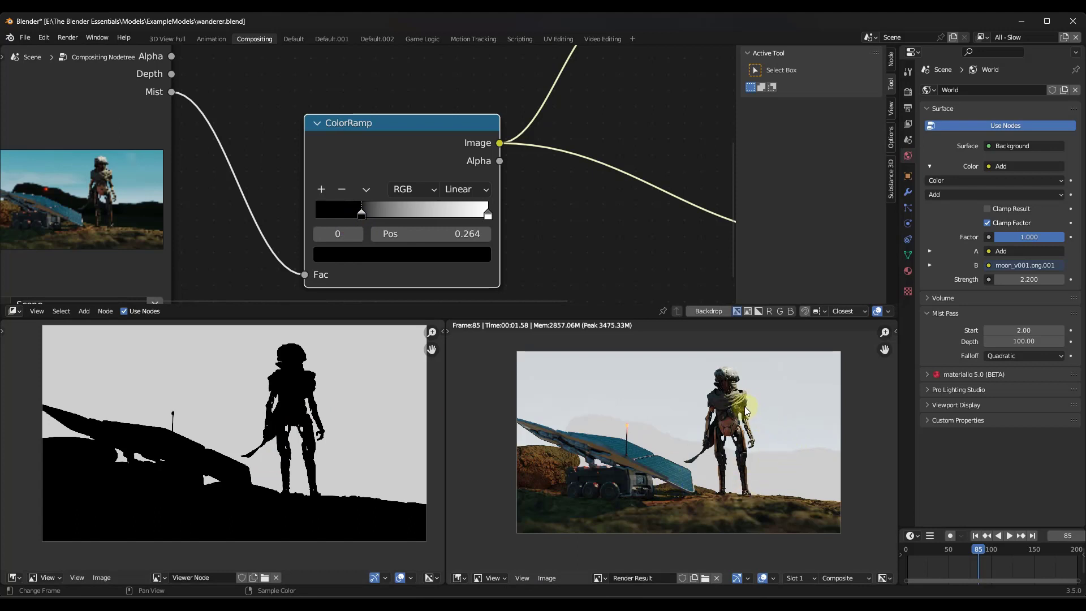
scroll(746, 410, up, 1)
scroll(747, 395, down, 1)
scroll(689, 407, up, 1)
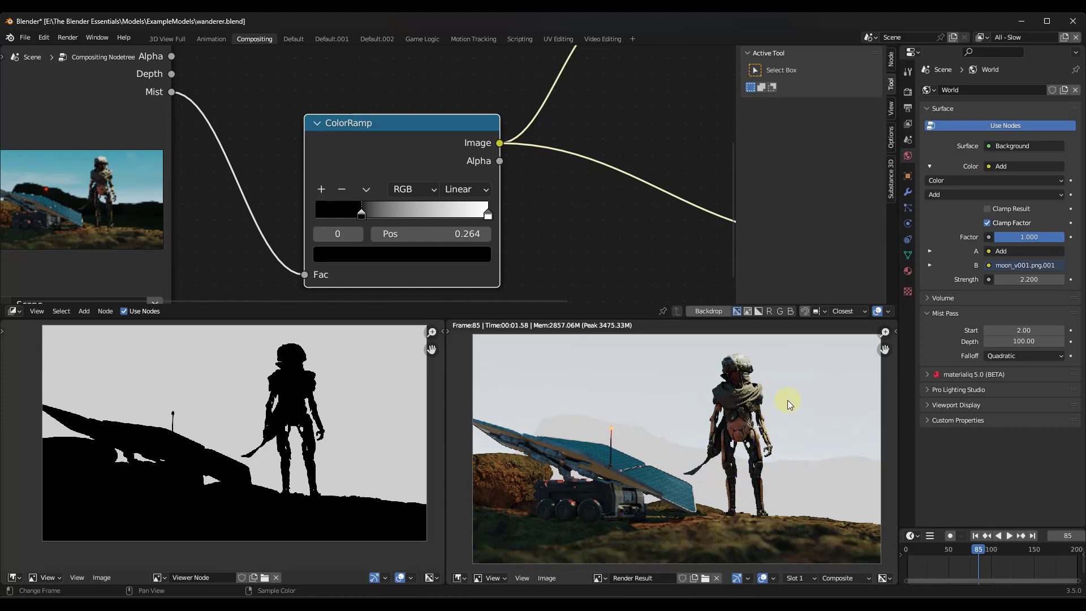
drag(362, 217, 322, 217)
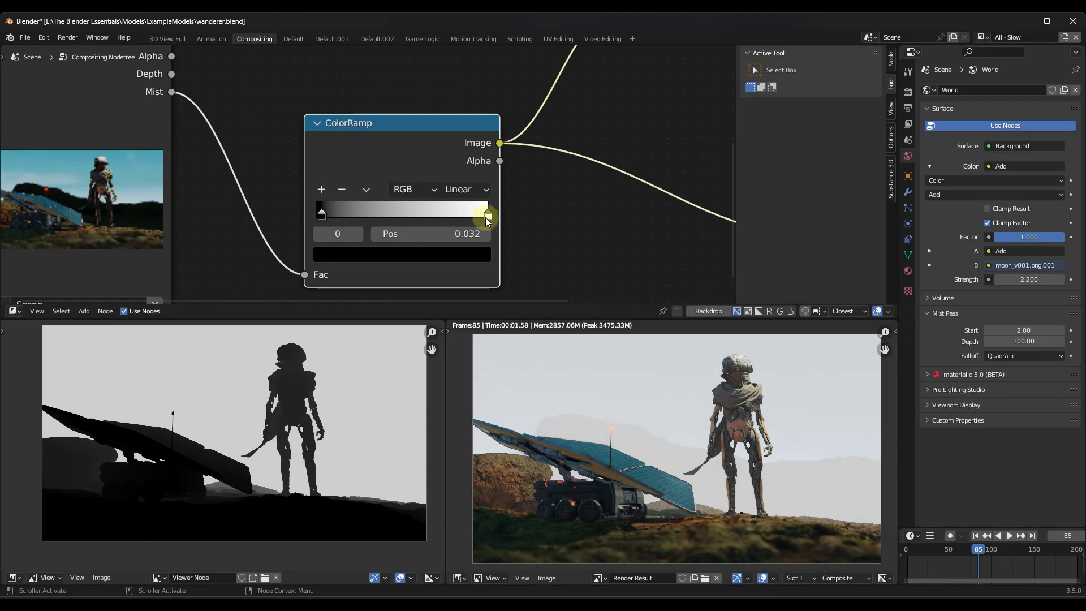
drag(488, 214, 381, 230)
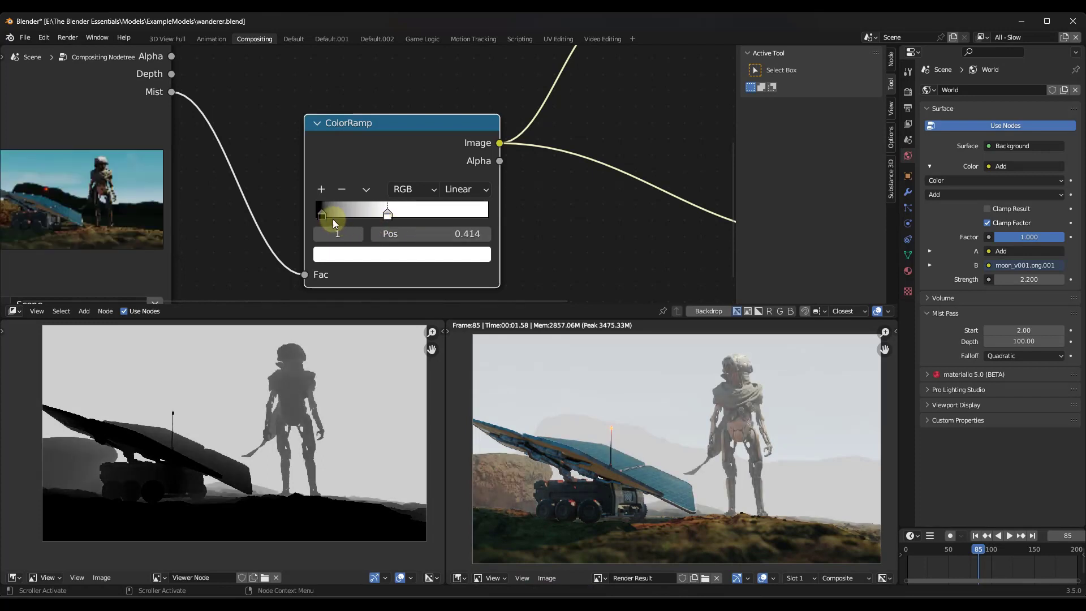
Colour the ColorRamp's white stop light blue (hue 0.563, saturation 0.761).
click(321, 214)
click(388, 213)
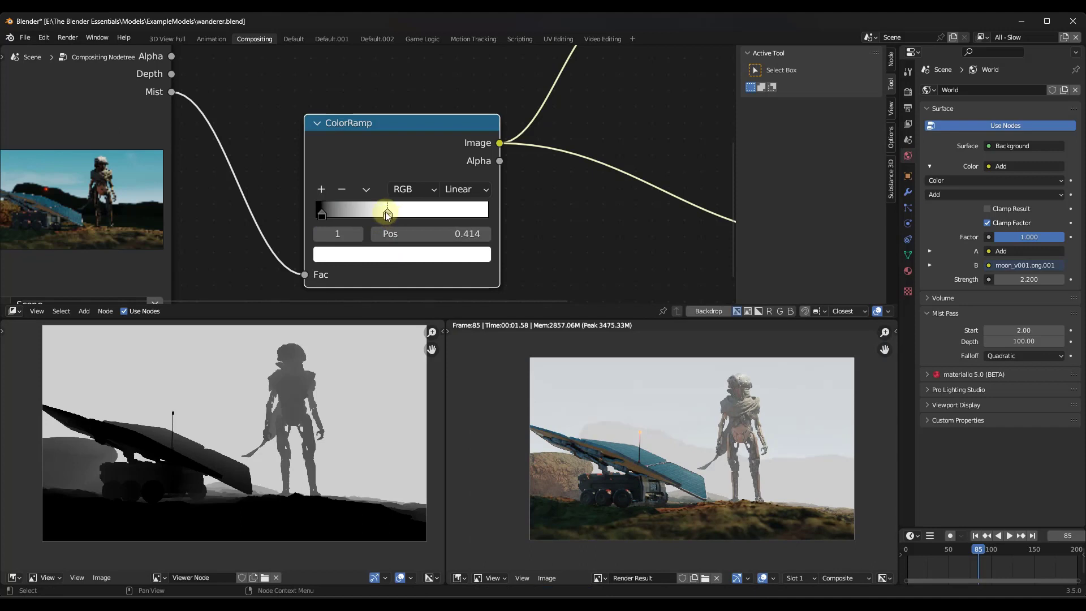
click(392, 255)
drag(396, 329, 393, 306)
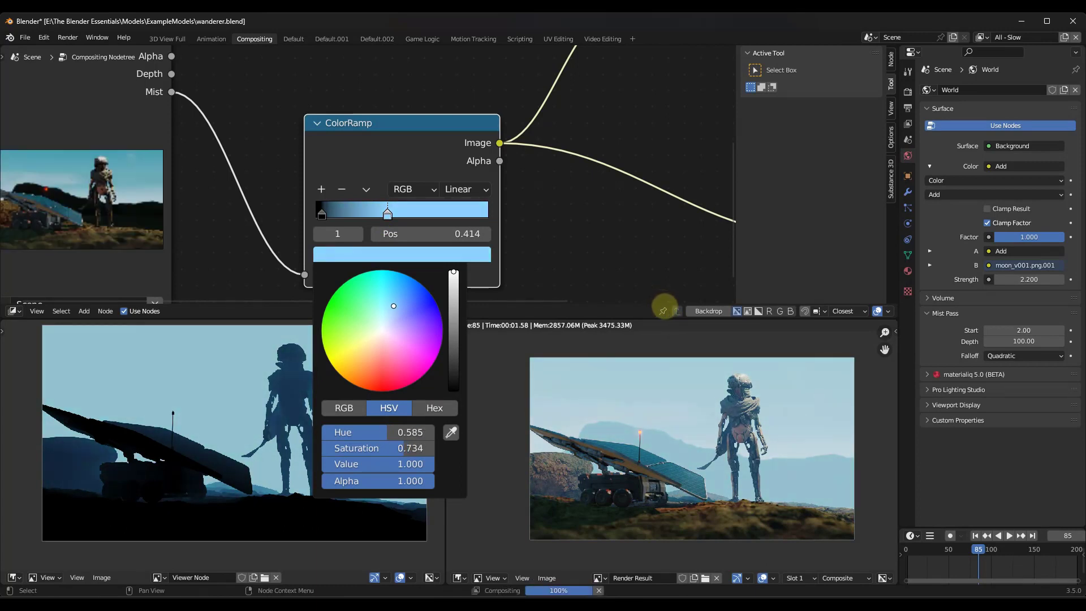
Set the World Mist Pass Depth to 50 and render a test image.
click(1025, 343)
text(50)
key(Return)
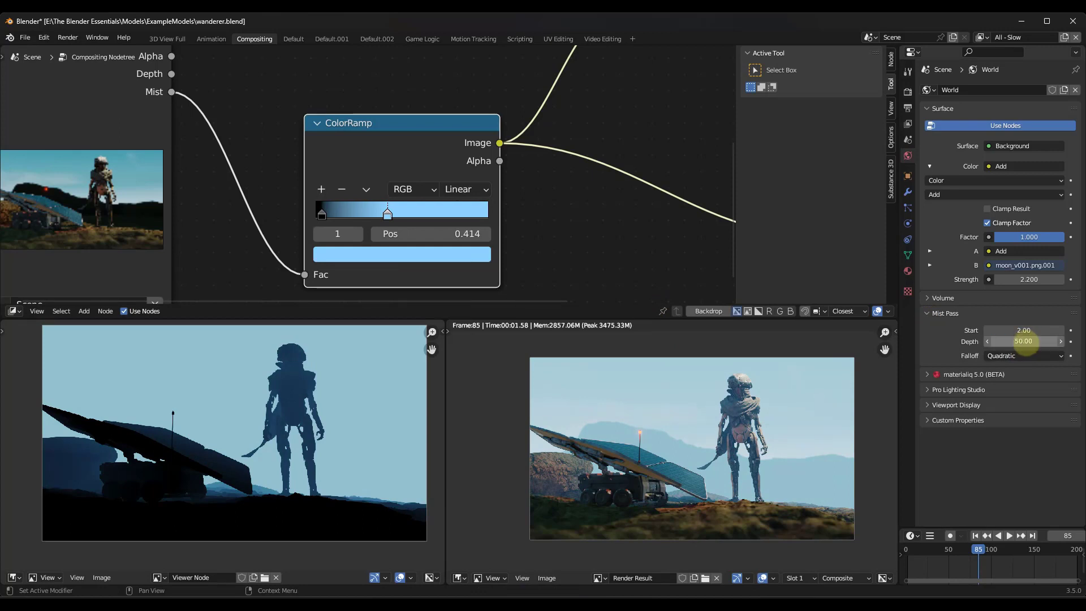
click(67, 38)
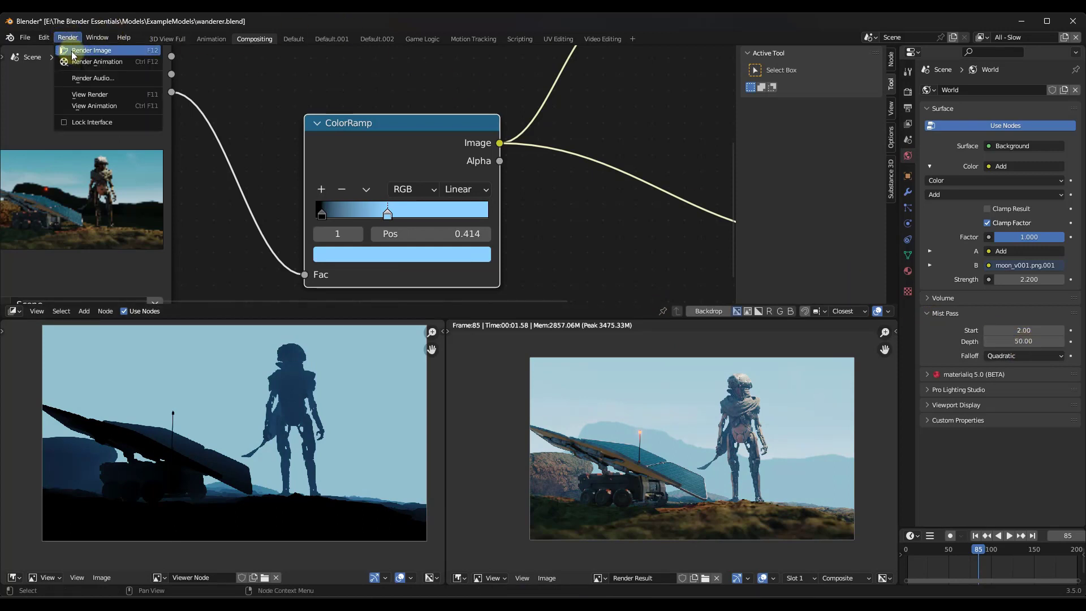
click(79, 51)
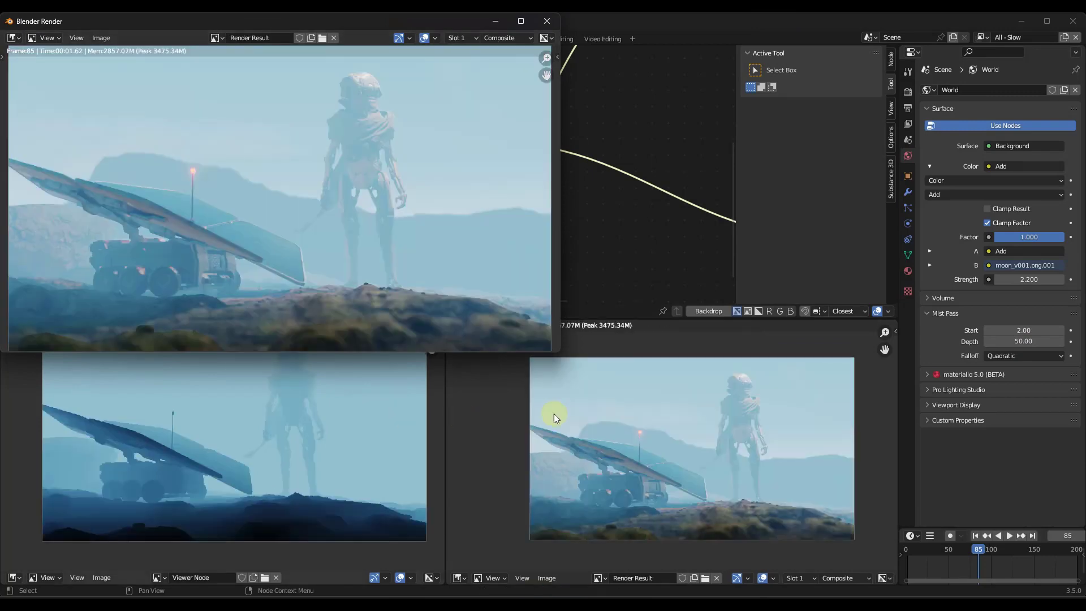
click(547, 21)
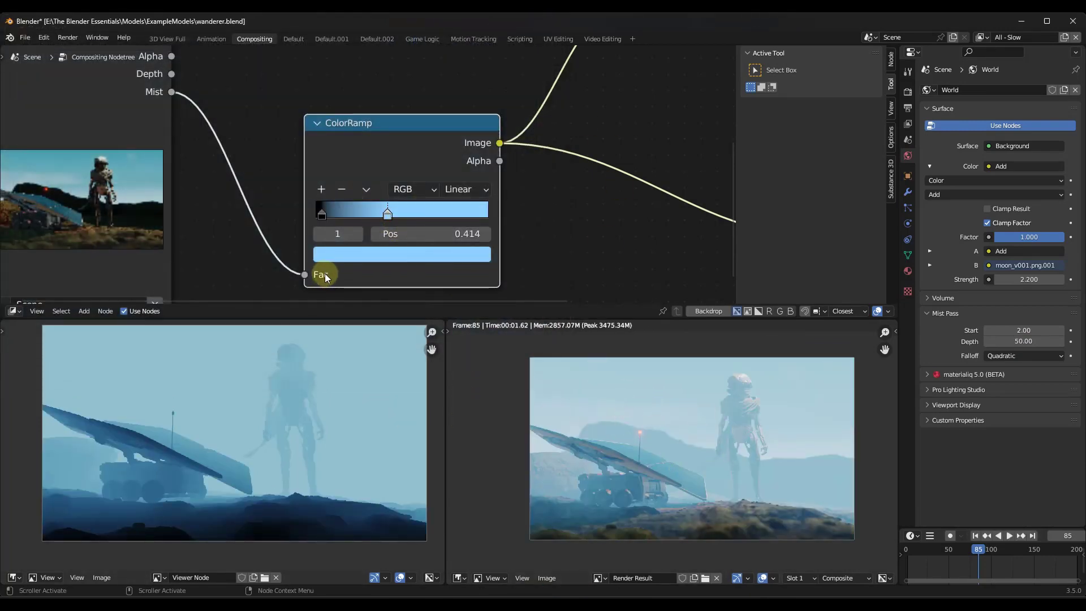
Move the mist ramp's black stop to 0.077 and its light-blue stop to 0.909.
mouse_move(325, 216)
mouse_down()
mouse_move(341, 217)
mouse_move(324, 217)
mouse_up()
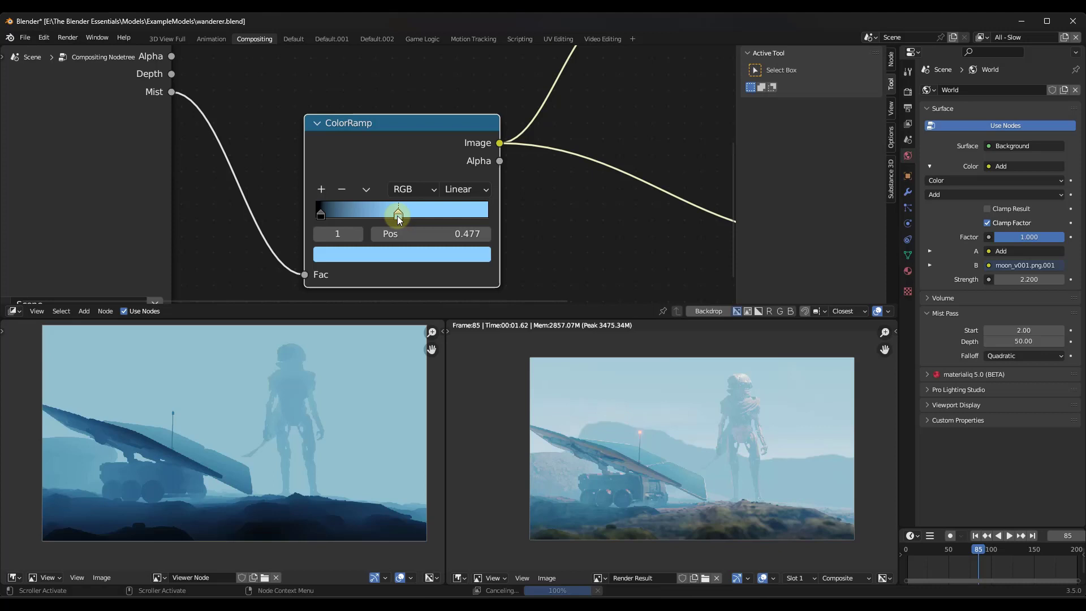
drag(398, 220, 470, 221)
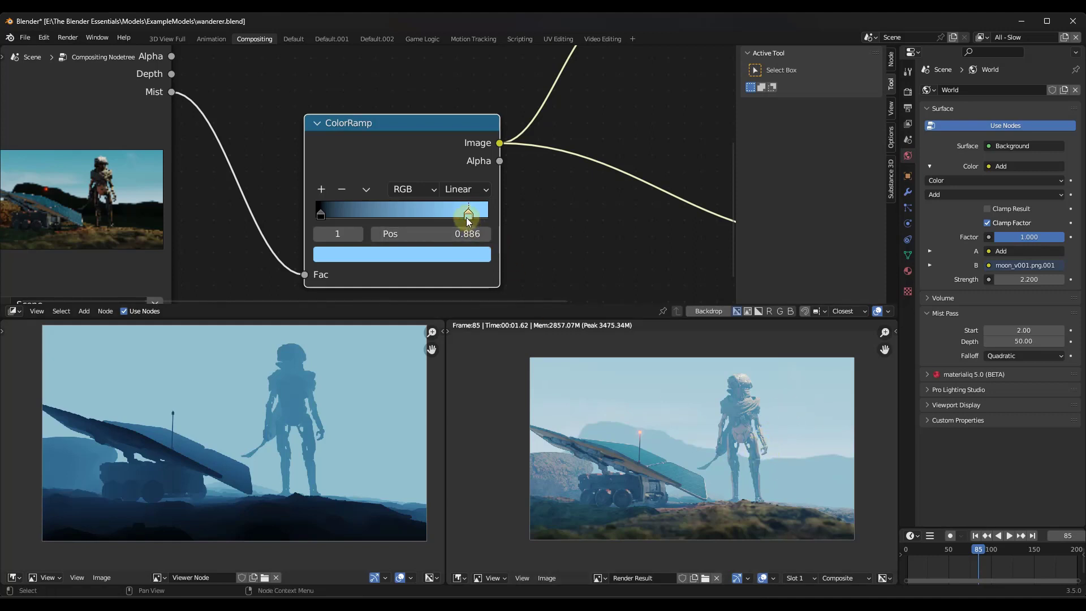
drag(468, 214, 472, 215)
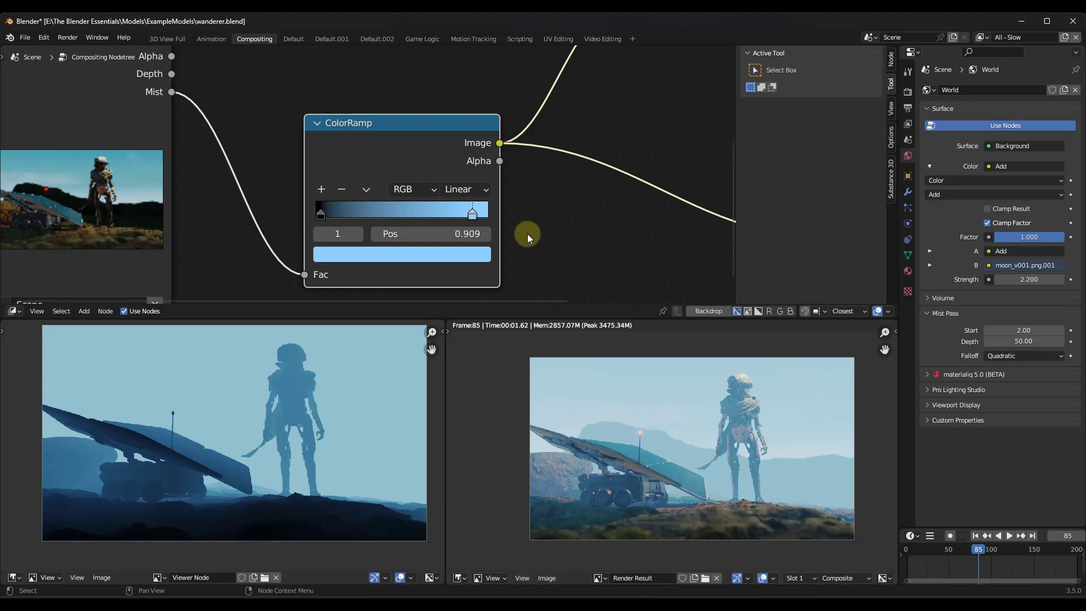
scroll(747, 484, up, 1)
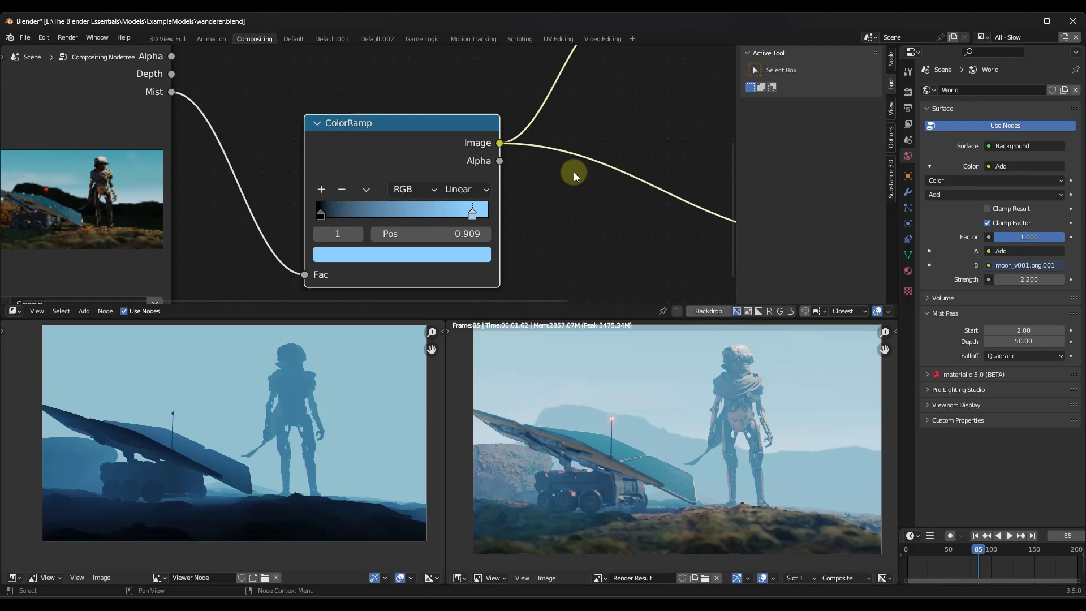
scroll(565, 171, down, 5)
Lower the Add mix node's Fac to 0.458.
middle_drag(551, 141, 500, 180)
scroll(538, 186, up, 6)
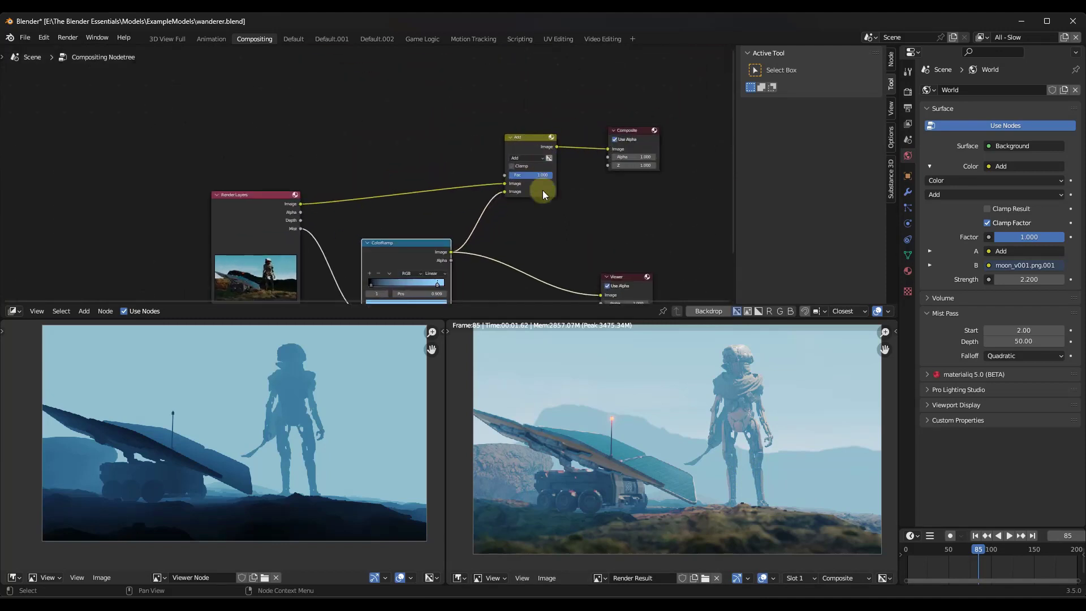
drag(547, 172, 479, 310)
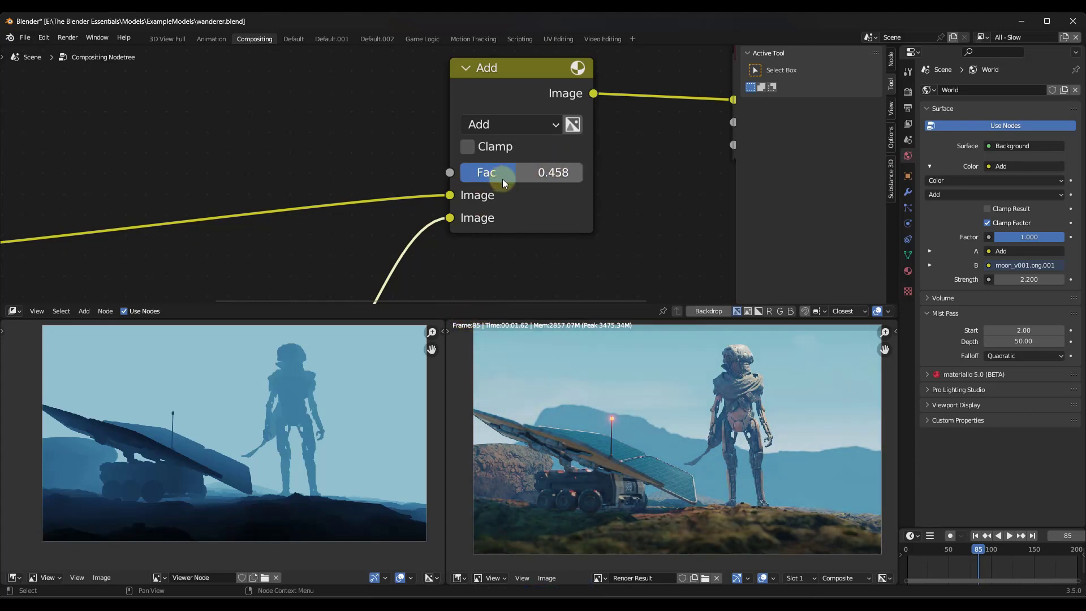
scroll(694, 396, down, 1)
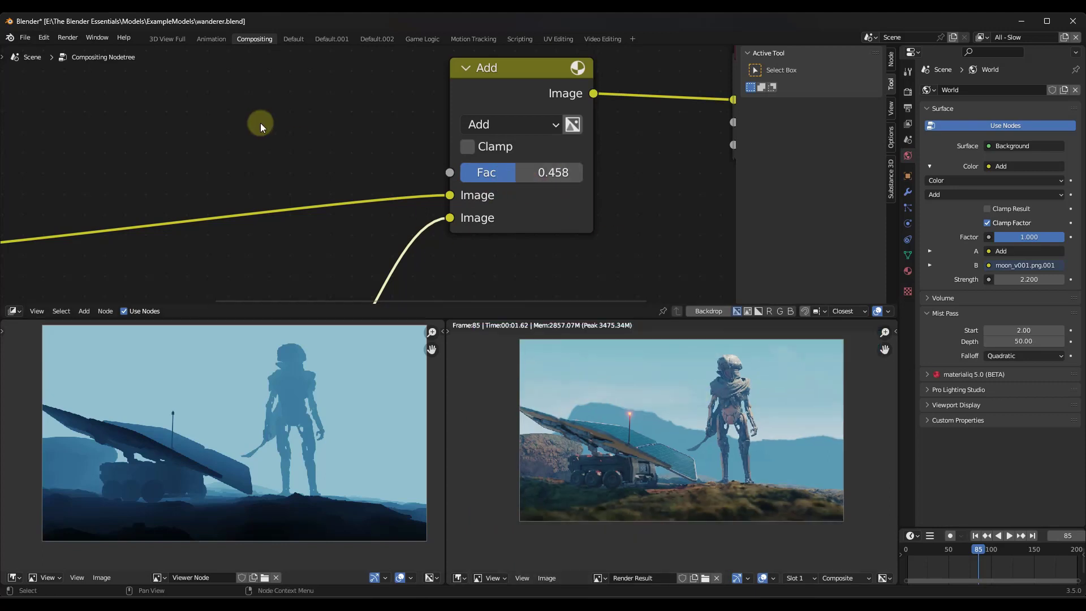
scroll(261, 124, down, 4)
Add a second ColorRamp above the mist ramp and link its output to the Add node's Fac.
key(shift+a)
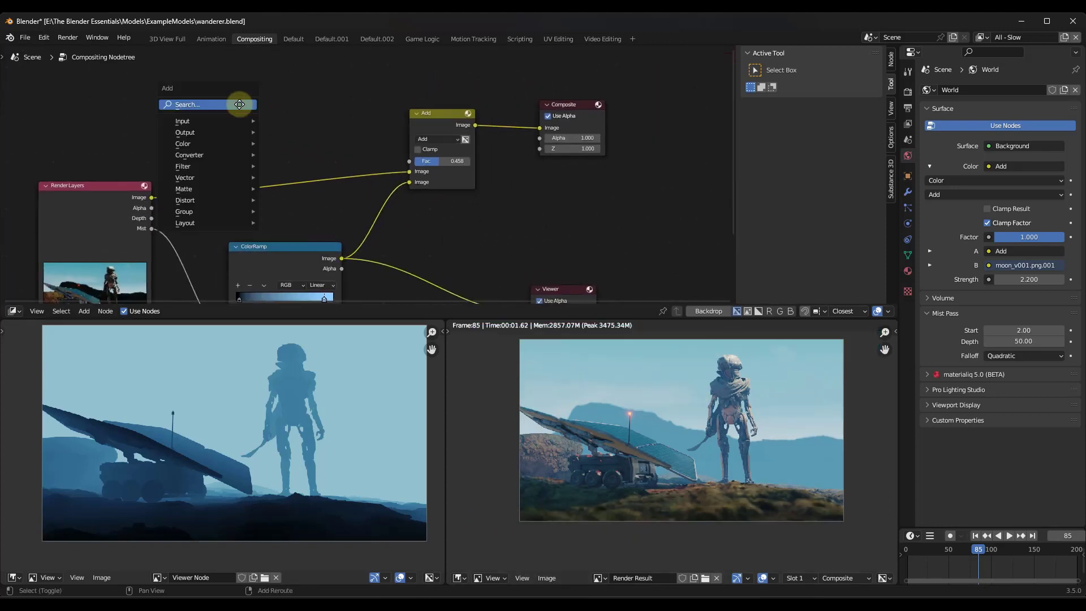
text(color)
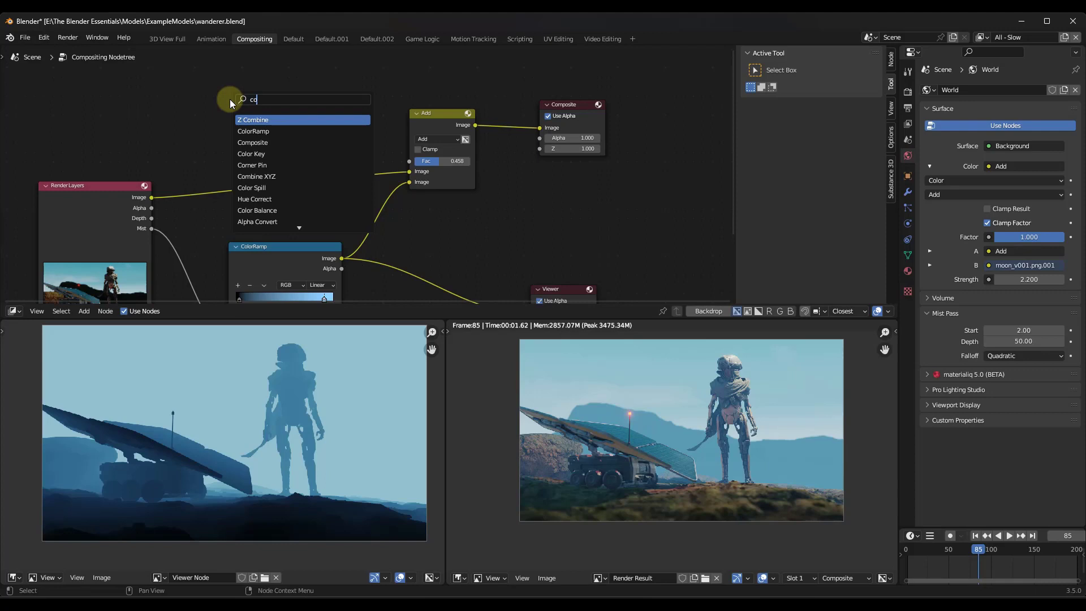
click(249, 119)
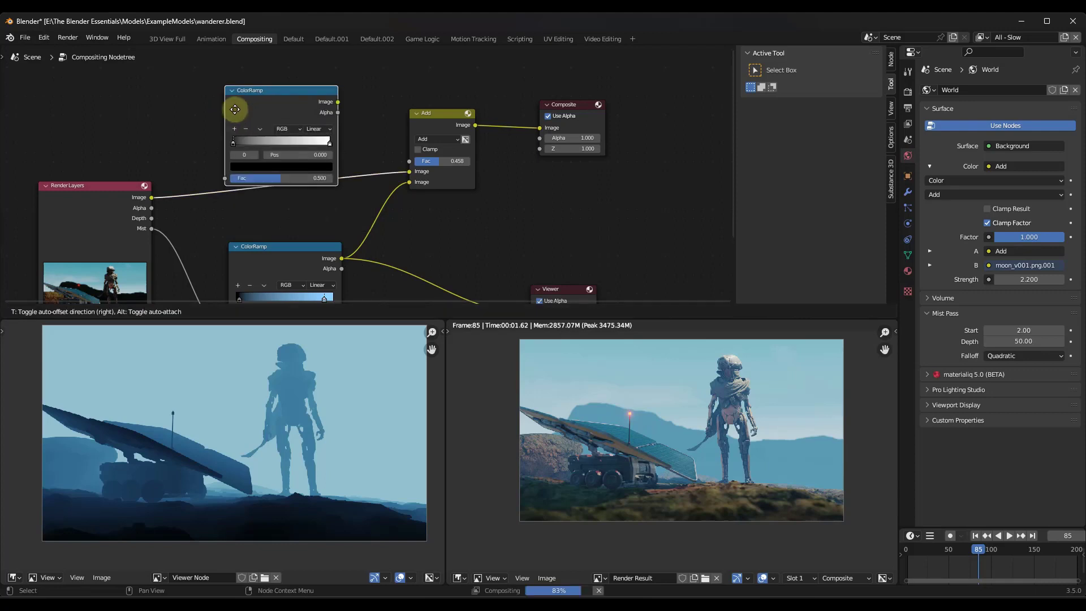
click(223, 96)
drag(317, 81, 405, 159)
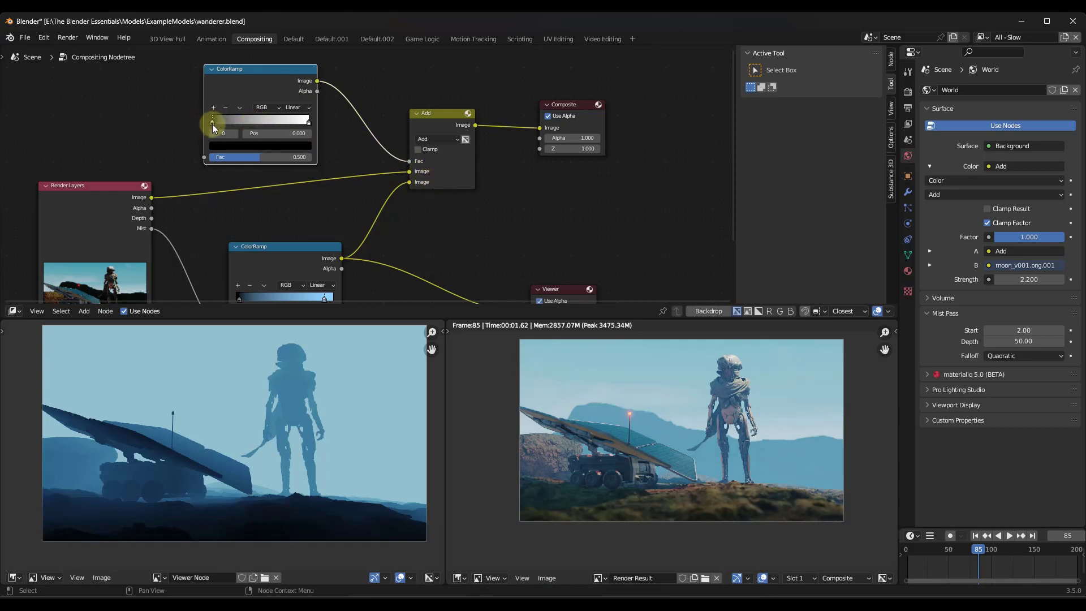
Set the new ramp's black stop to 0.100 and white stop to 0.468.
drag(218, 123, 239, 128)
drag(308, 123, 181, 135)
scroll(240, 128, up, 4)
click(238, 124)
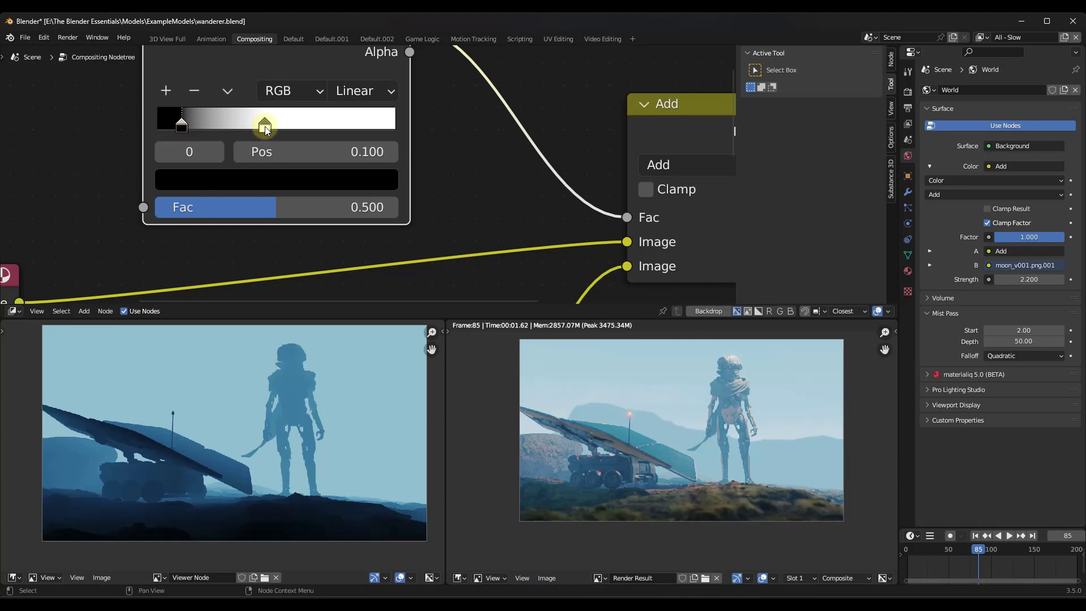
mouse_move(263, 126)
mouse_down()
mouse_move(204, 127)
mouse_move(266, 133)
mouse_up()
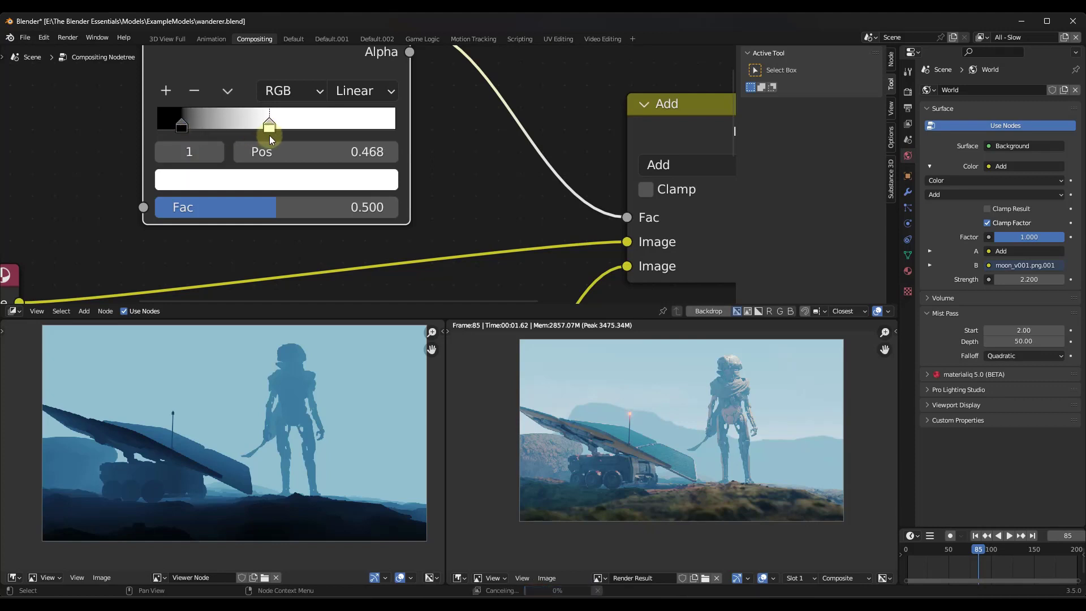
scroll(332, 151, down, 3)
scroll(512, 181, up, 2)
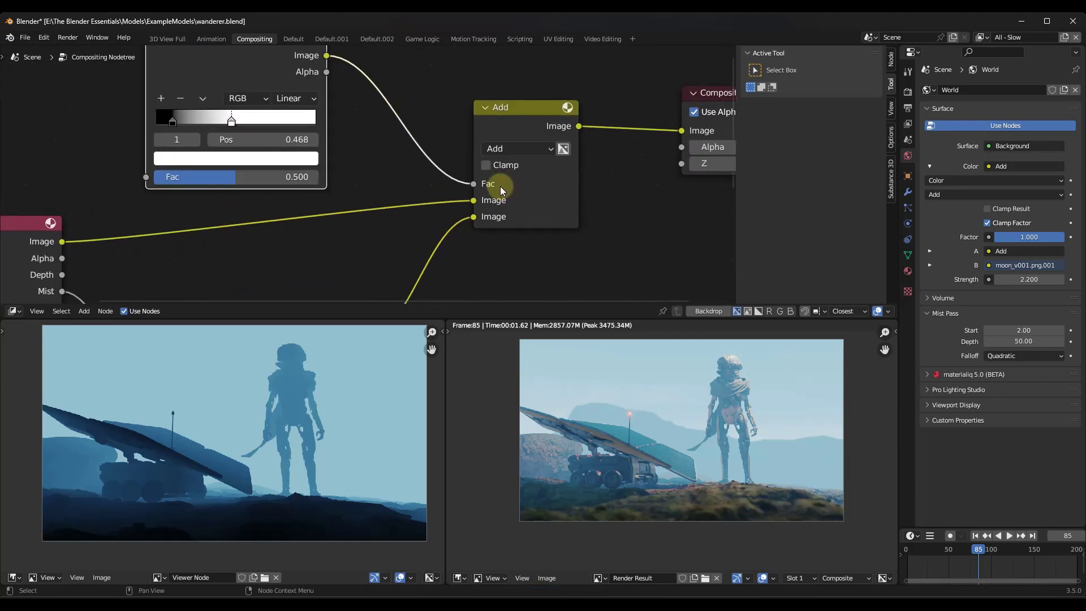